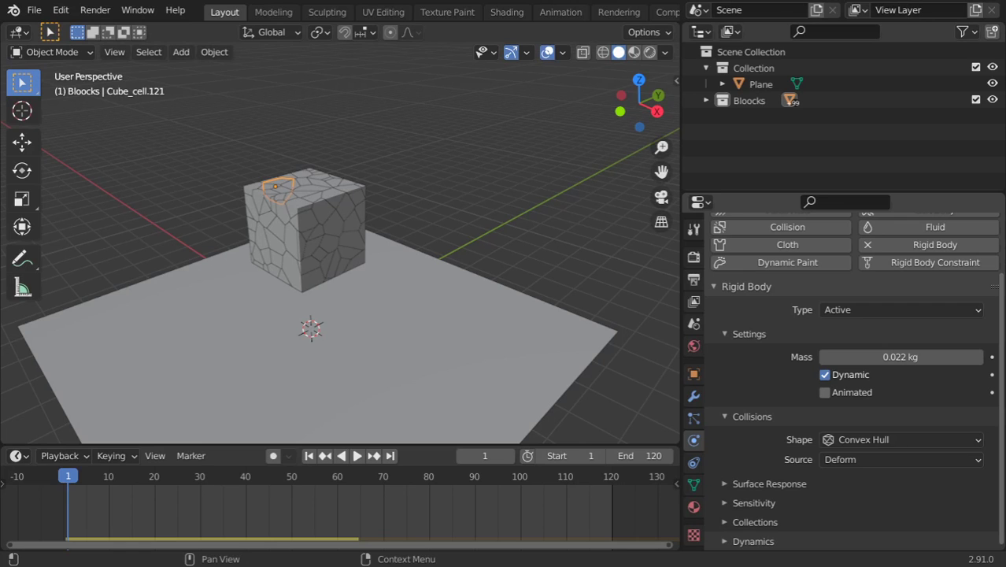
Play the fractured-cube rigid-body simulation, then stop it and return to frame 1.
{"action": "left_click", "coordinate": [357, 457]}
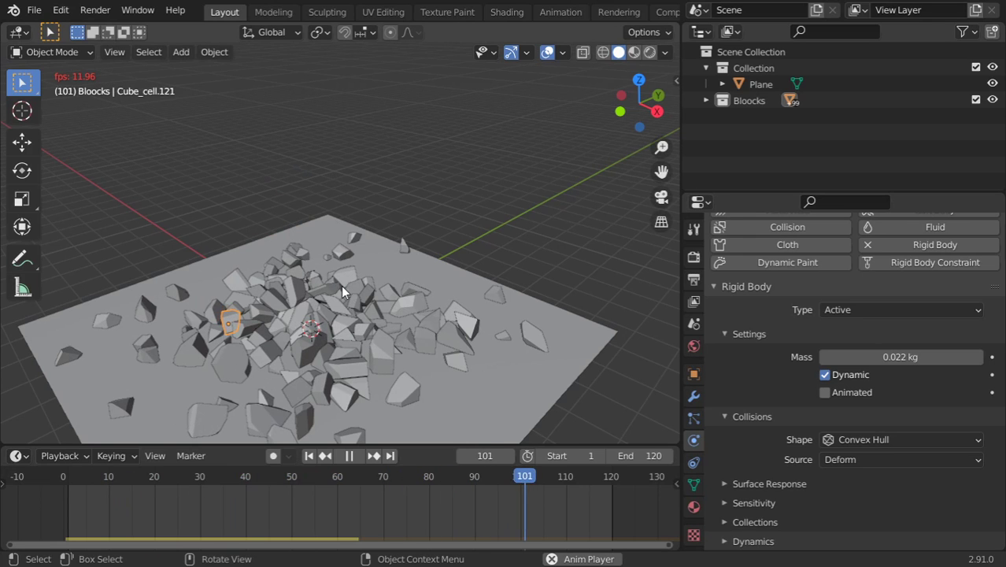
{"action": "key", "text": "Escape"}
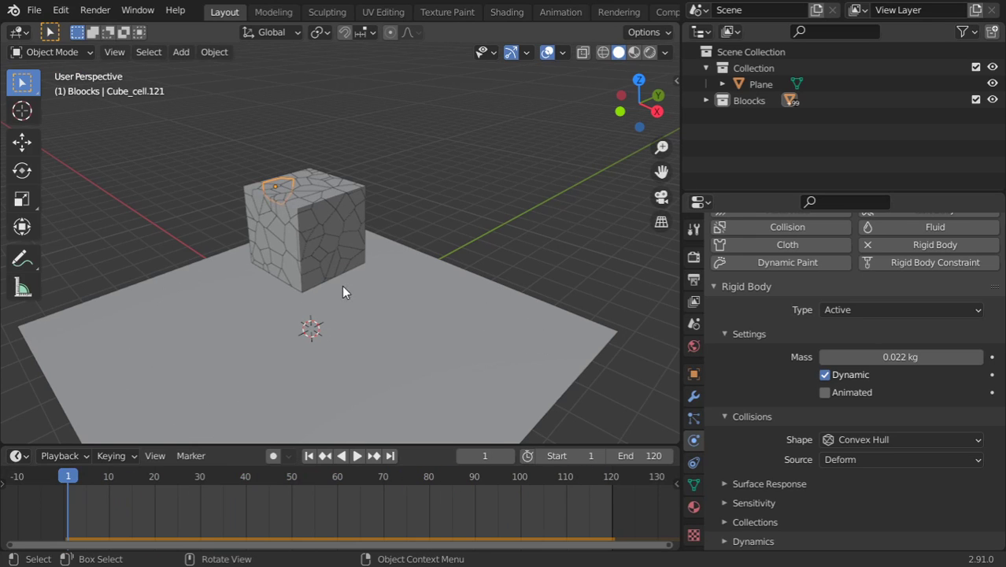
{"action": "left_click", "coordinate": [35, 10]}
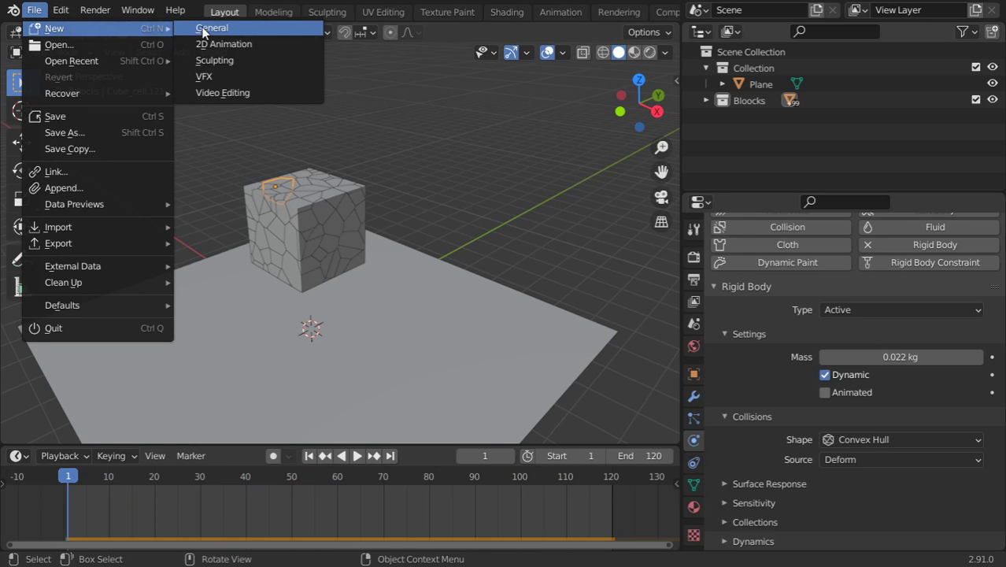
Load a new General scene without saving and enable the Object: Cell Fracture add-on.
{"action": "left_click", "coordinate": [229, 26]}
{"action": "left_click", "coordinate": [528, 311]}
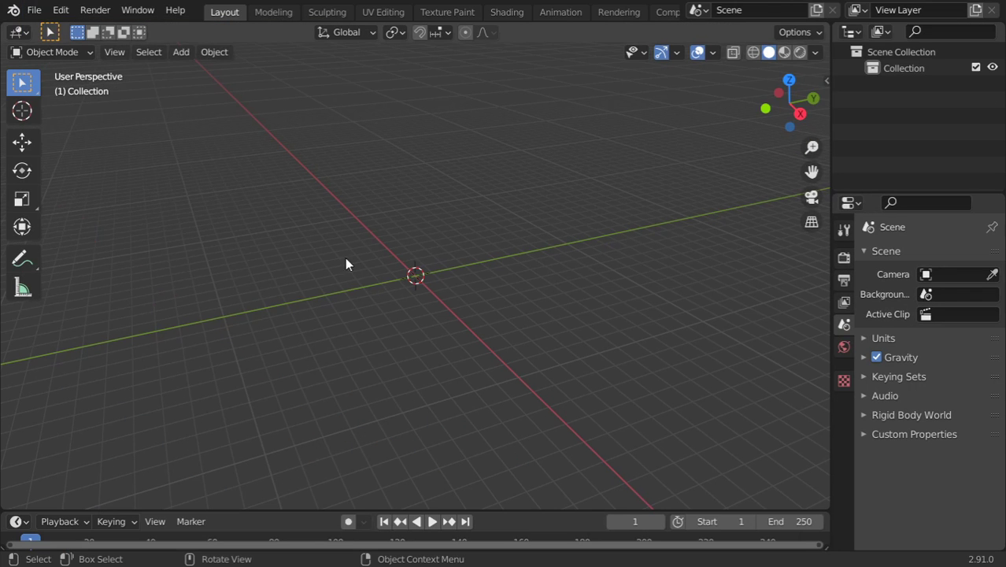
{"action": "left_click", "coordinate": [60, 9]}
{"action": "left_click", "coordinate": [124, 240]}
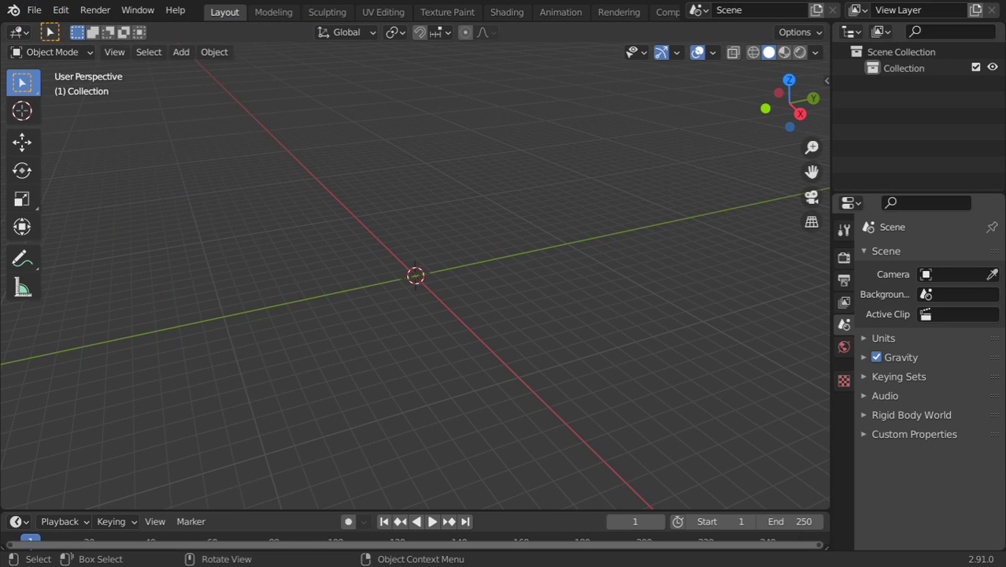
{"action": "mouse_move", "coordinate": [612, 112]}
{"action": "left_mouse_down"}
{"action": "mouse_move", "coordinate": [294, 118]}
{"action": "mouse_move", "coordinate": [317, 83]}
{"action": "left_mouse_up"}
{"action": "type", "text": "cell"}
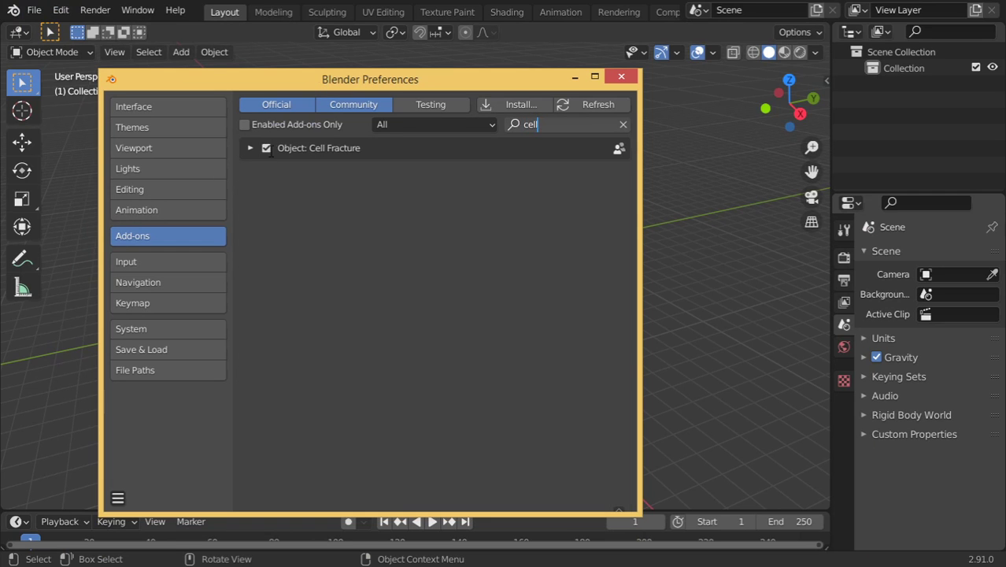
{"action": "left_click", "coordinate": [268, 151]}
{"action": "left_click", "coordinate": [622, 78]}
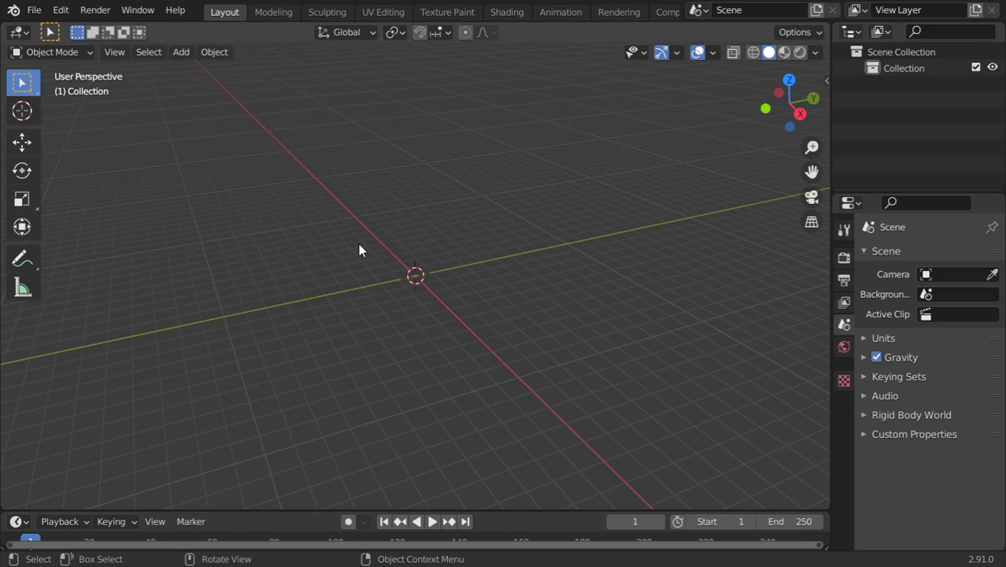
{"action": "key", "text": "shift+a"}
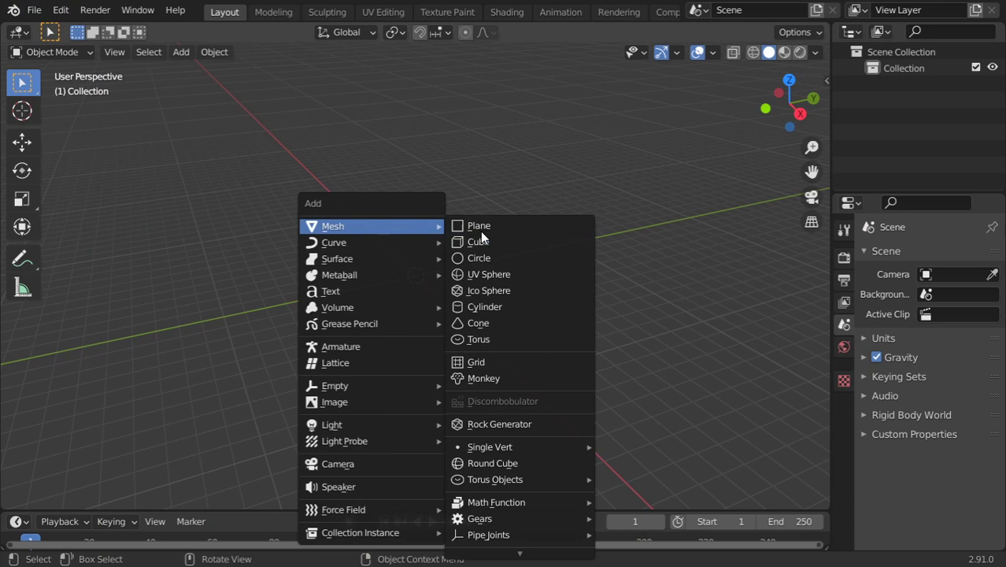
Add a plane and scale it up about 2.4 times.
{"action": "left_click", "coordinate": [482, 226]}
{"action": "key", "text": "s"}
{"action": "left_click", "coordinate": [532, 326]}
{"action": "mouse_move", "coordinate": [532, 326]}
{"action": "middle_mouse_down"}
{"action": "mouse_move", "coordinate": [420, 215]}
{"action": "mouse_move", "coordinate": [477, 259]}
{"action": "mouse_move", "coordinate": [461, 286]}
{"action": "middle_mouse_up"}
Add a cube raised 2 units on Z, shrink it, and apply its rotation and scale.
{"action": "key", "text": "shift+a"}
{"action": "left_click", "coordinate": [475, 229]}
{"action": "type", "text": "gz"}
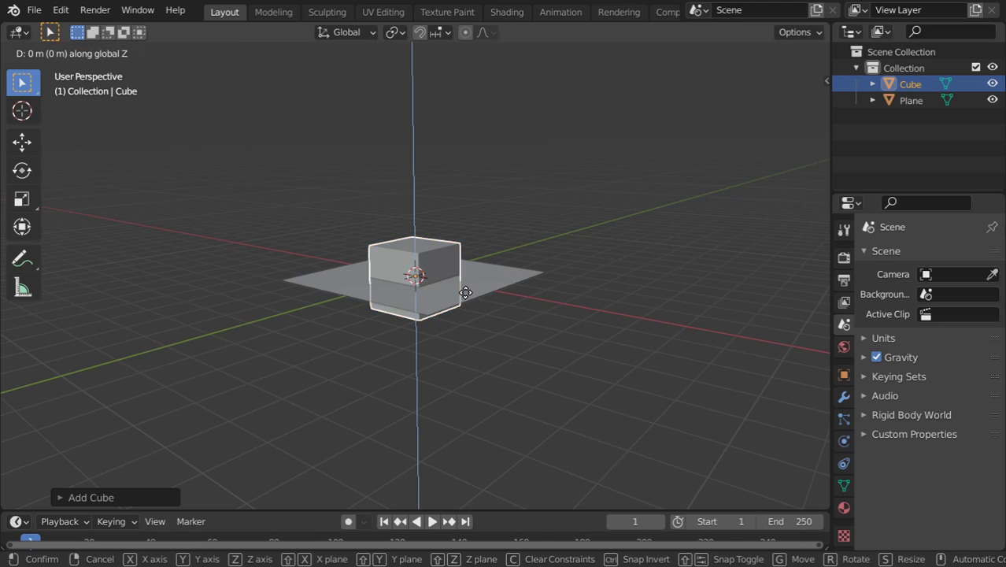
{"action": "type", "text": "2"}
{"action": "key", "text": "Return"}
{"action": "scroll", "coordinate": [460, 266], "scroll_direction": "up", "scroll_amount": 3}
{"action": "key", "text": "s"}
{"action": "left_click", "coordinate": [430, 236]}
{"action": "key", "text": "ctrl+a"}
{"action": "left_click", "coordinate": [392, 289]}
{"action": "mouse_move", "coordinate": [406, 168]}
{"action": "middle_mouse_down"}
{"action": "mouse_move", "coordinate": [465, 241]}
{"action": "mouse_move", "coordinate": [429, 237]}
{"action": "middle_mouse_up"}
{"action": "key", "text": "Tab"}
Subdivide the cube's mesh with an increased Number of Cuts.
{"action": "scroll", "coordinate": [422, 219], "scroll_direction": "up", "scroll_amount": 2}
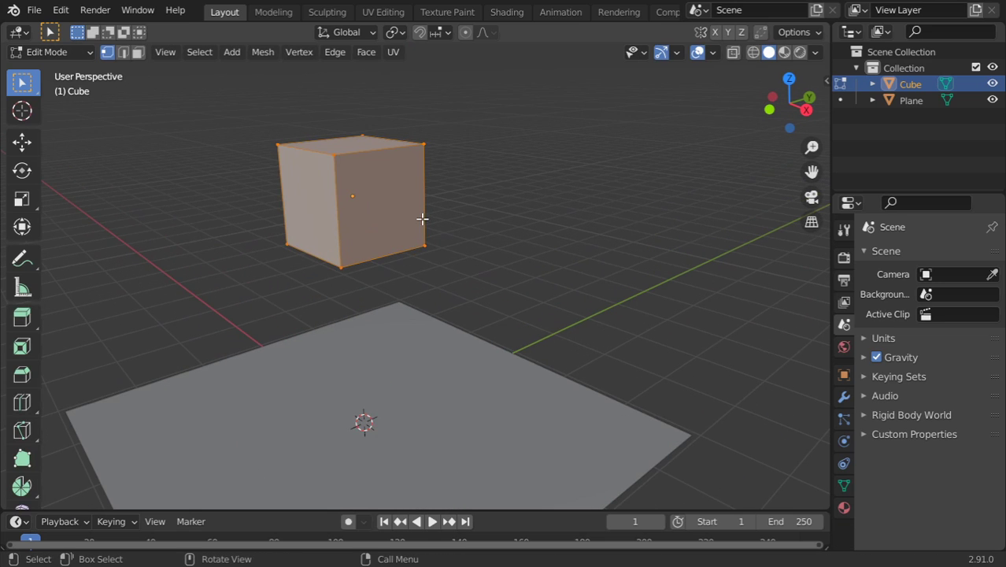
{"action": "left_click", "coordinate": [349, 51]}
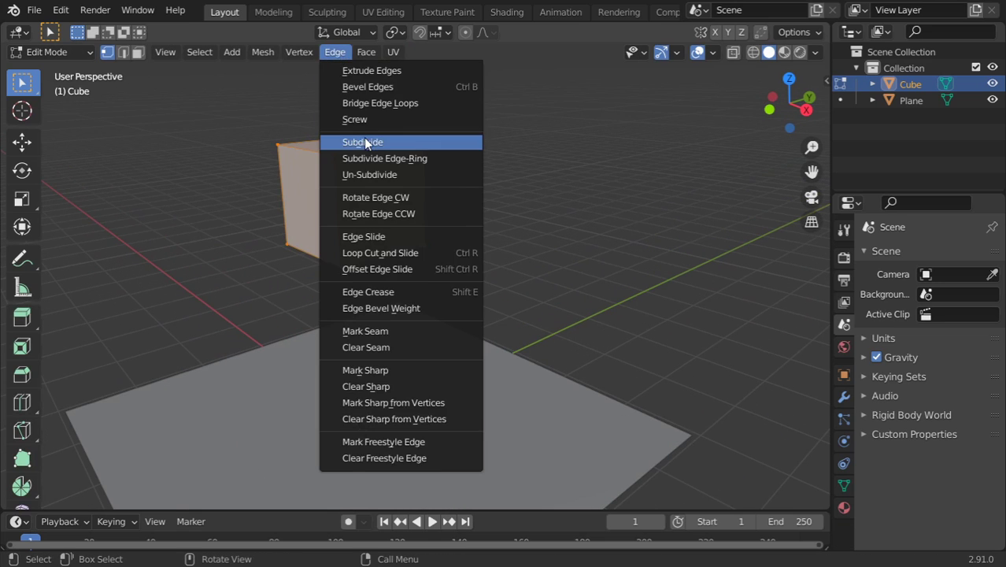
{"action": "left_click", "coordinate": [364, 141]}
{"action": "left_click", "coordinate": [132, 499]}
{"action": "left_click", "coordinate": [213, 385]}
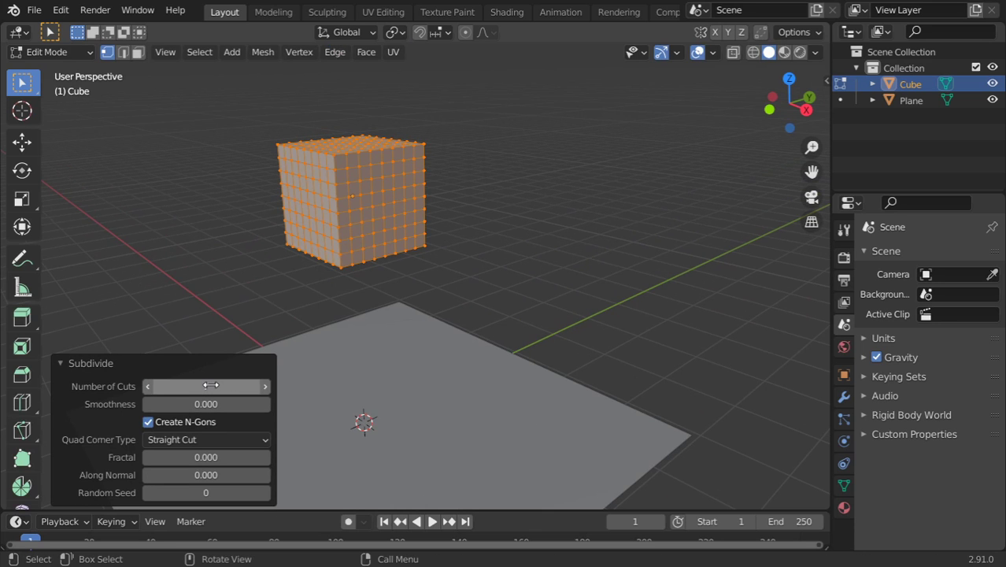
{"action": "left_click", "coordinate": [267, 384]}
{"action": "left_click", "coordinate": [218, 361]}
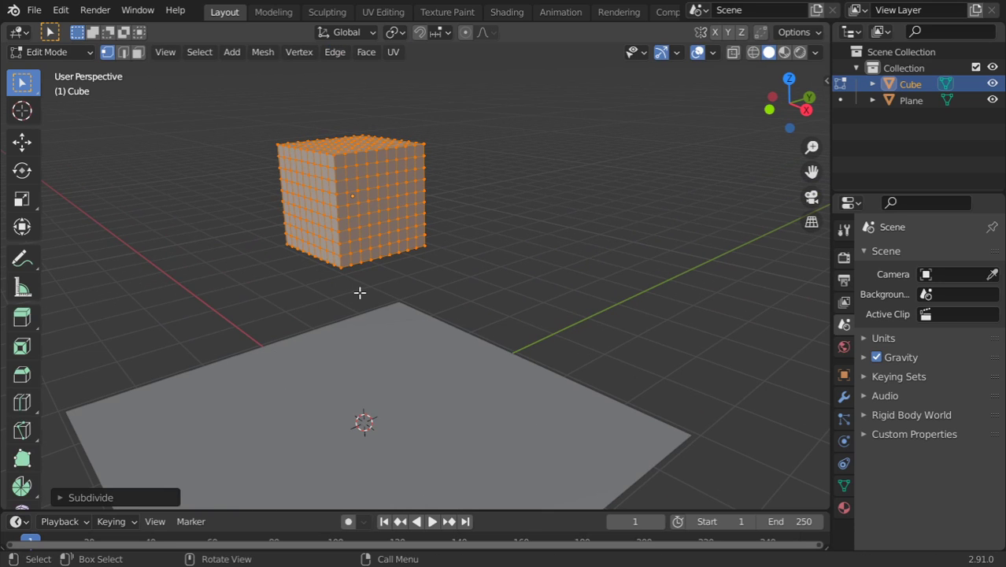
{"action": "key", "text": "Tab"}
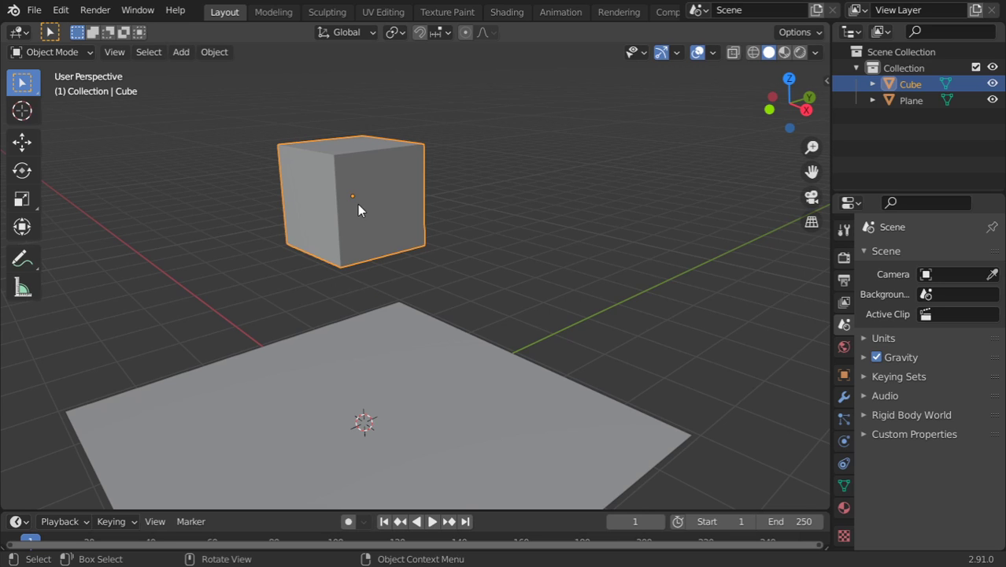
Subdivide the mesh a second time for a denser grid, then return to Object Mode.
{"action": "key", "text": "Tab"}
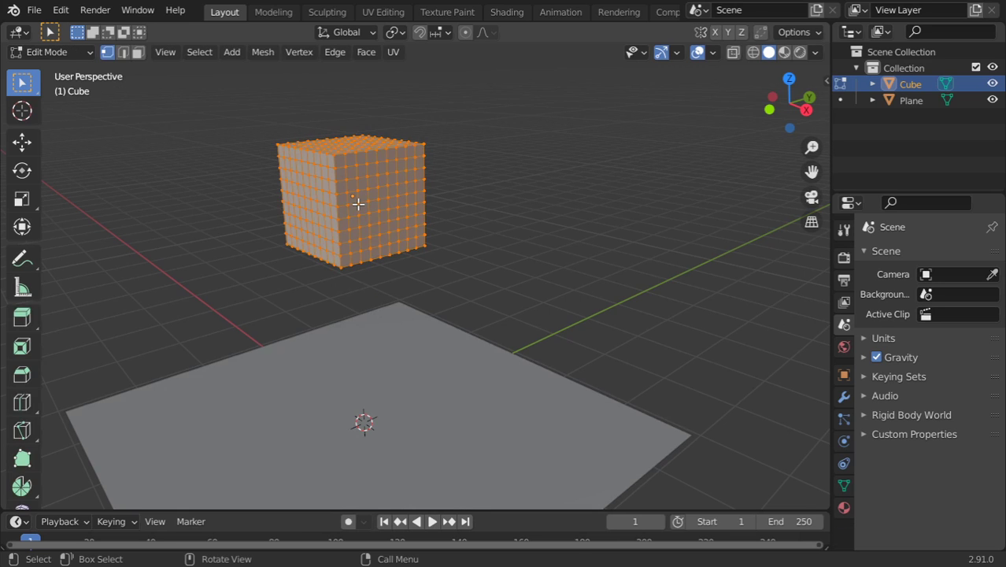
{"action": "key", "text": "Tab"}
{"action": "key", "text": "Tab"}
{"action": "left_click", "coordinate": [335, 52]}
{"action": "left_click", "coordinate": [370, 140]}
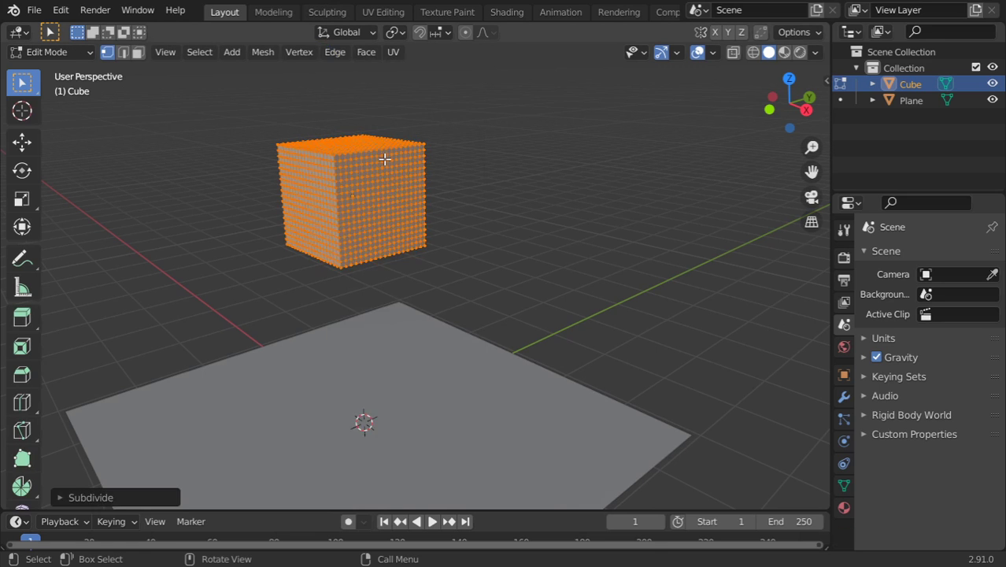
{"action": "key", "text": "Tab"}
Run Cell Fracture on the cube with a Source Limit of 120.
{"action": "key", "text": "F3"}
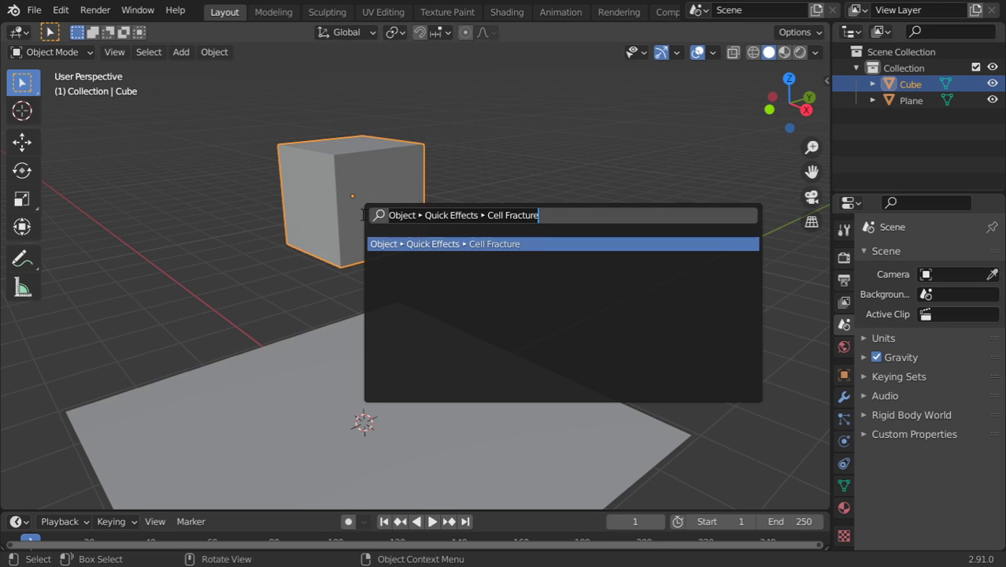
{"action": "type", "text": "cell"}
{"action": "left_click", "coordinate": [494, 244]}
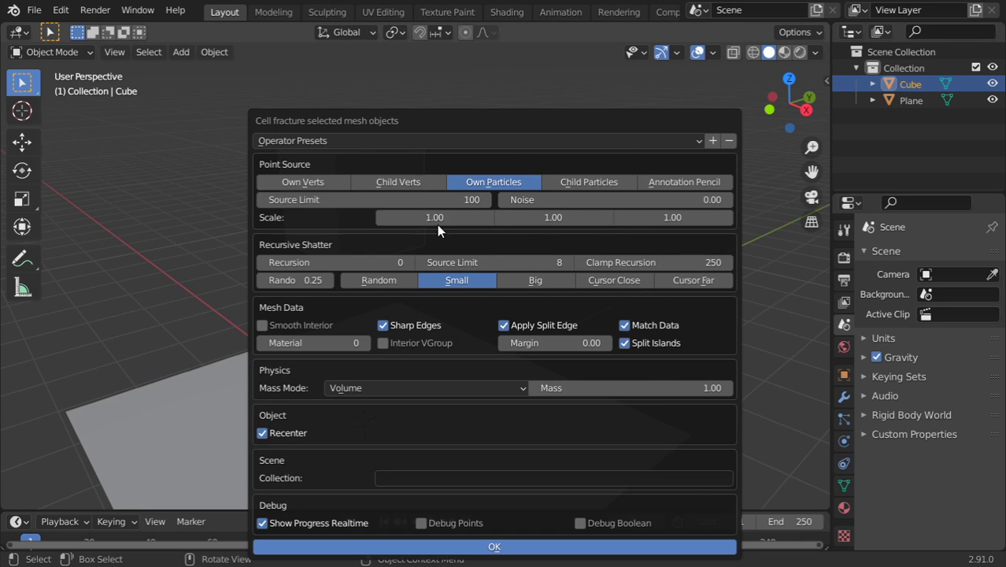
{"action": "left_click", "coordinate": [442, 200]}
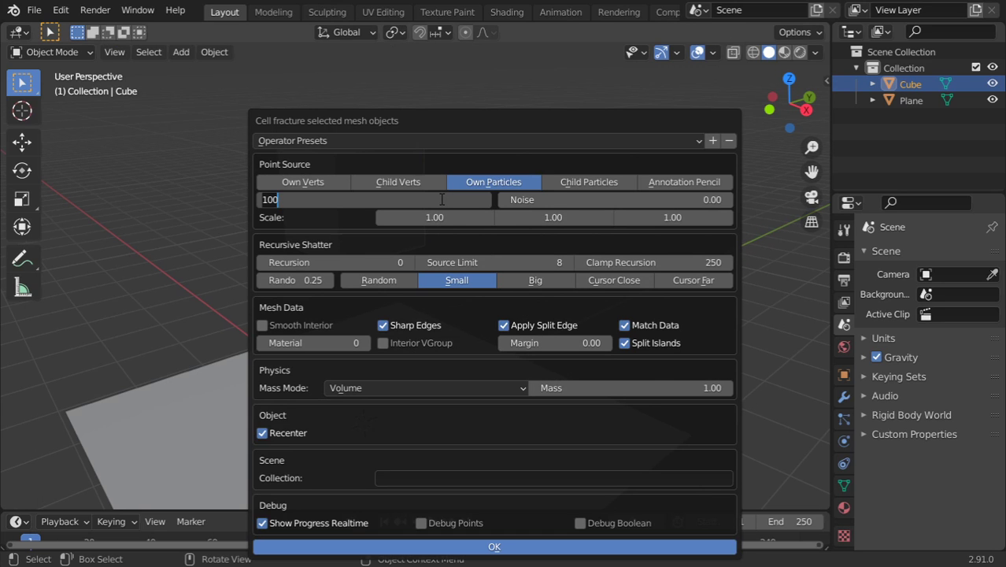
{"action": "type", "text": "120"}
{"action": "key", "text": "Return"}
{"action": "left_click", "coordinate": [510, 546]}
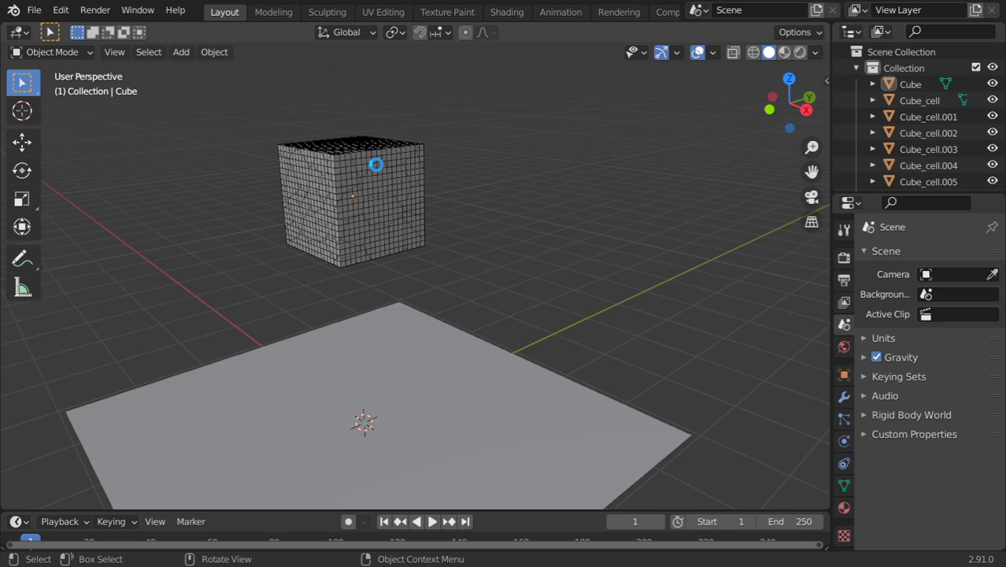
Move Cube_cell.082 into a new collection named blocks.
{"action": "left_click", "coordinate": [377, 167]}
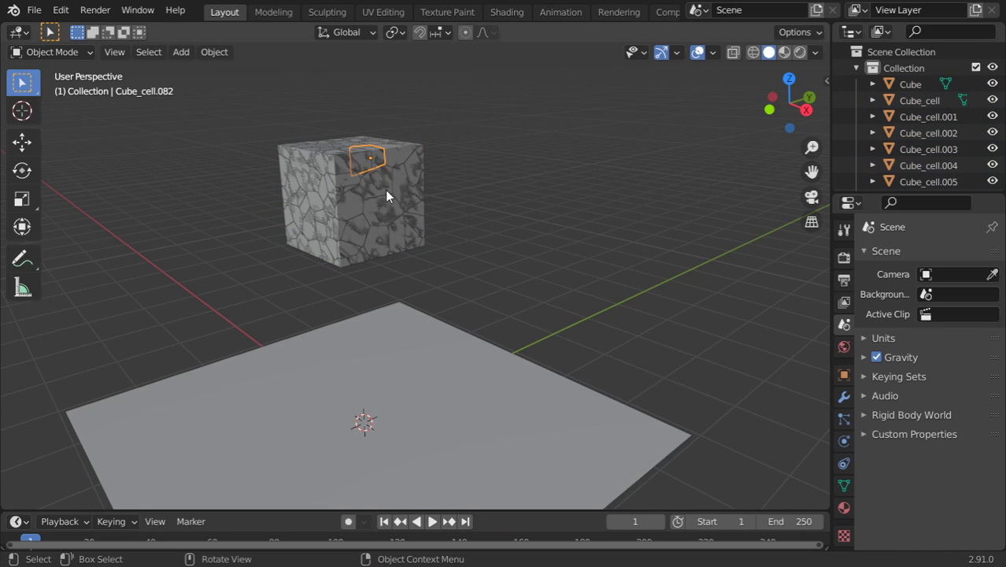
{"action": "key", "text": "m"}
{"action": "left_click", "coordinate": [385, 190]}
{"action": "type", "text": "blocks"}
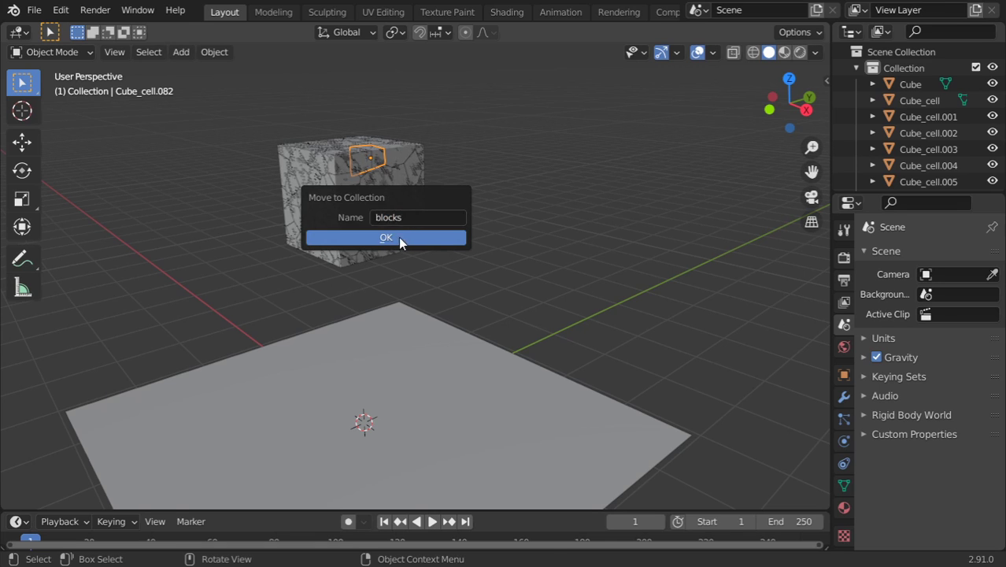
{"action": "left_click", "coordinate": [398, 237]}
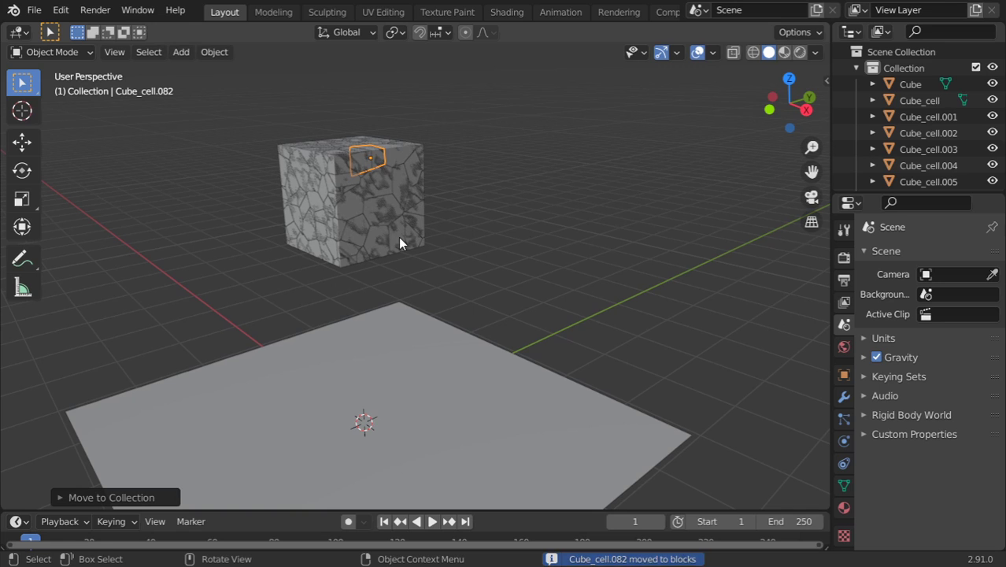
Hide the original Cube object to reveal the fractured pieces.
{"action": "left_click", "coordinate": [856, 67]}
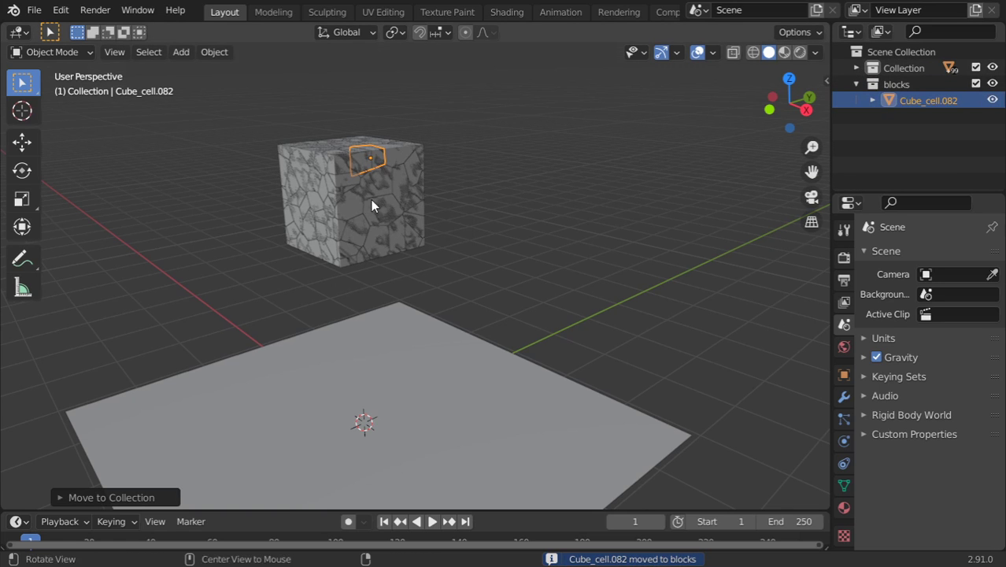
{"action": "middle_click_drag", "start_coordinate": [378, 226], "coordinate": [377, 237]}
{"action": "left_click", "coordinate": [856, 68]}
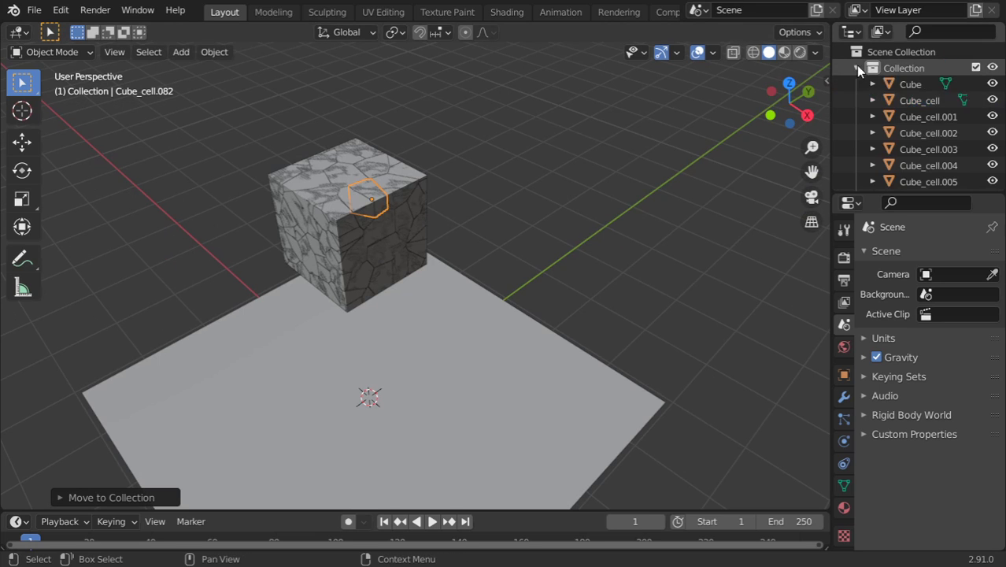
{"action": "left_click", "coordinate": [911, 84]}
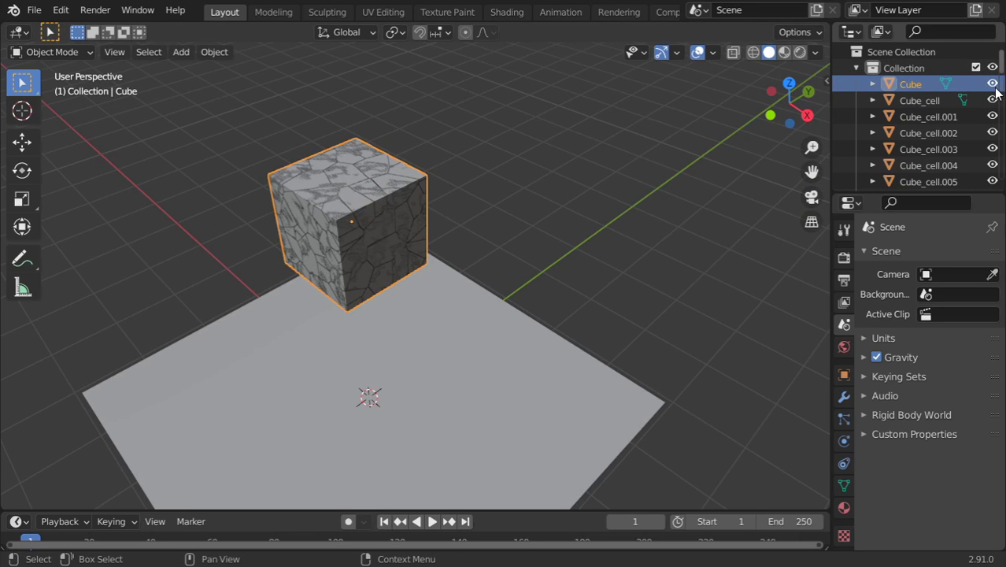
{"action": "left_click", "coordinate": [992, 84]}
Select all the Cube_cell pieces in the Outliner and move them into the blocks collection.
{"action": "left_click", "coordinate": [921, 100]}
{"action": "scroll", "coordinate": [923, 180], "scroll_direction": "down", "scroll_amount": 5}
{"action": "scroll", "coordinate": [923, 181], "scroll_direction": "down", "scroll_amount": 5}
{"action": "scroll", "coordinate": [923, 178], "scroll_direction": "down", "scroll_amount": 5}
{"action": "scroll", "coordinate": [923, 175], "scroll_direction": "down", "scroll_amount": 3}
{"action": "scroll", "coordinate": [923, 175], "scroll_direction": "down", "scroll_amount": 4}
{"action": "scroll", "coordinate": [923, 175], "scroll_direction": "down", "scroll_amount": 5}
{"action": "scroll", "coordinate": [923, 176], "scroll_direction": "down", "scroll_amount": 3}
{"action": "scroll", "coordinate": [923, 176], "scroll_direction": "down", "scroll_amount": 5}
{"action": "scroll", "coordinate": [923, 175], "scroll_direction": "down", "scroll_amount": 3}
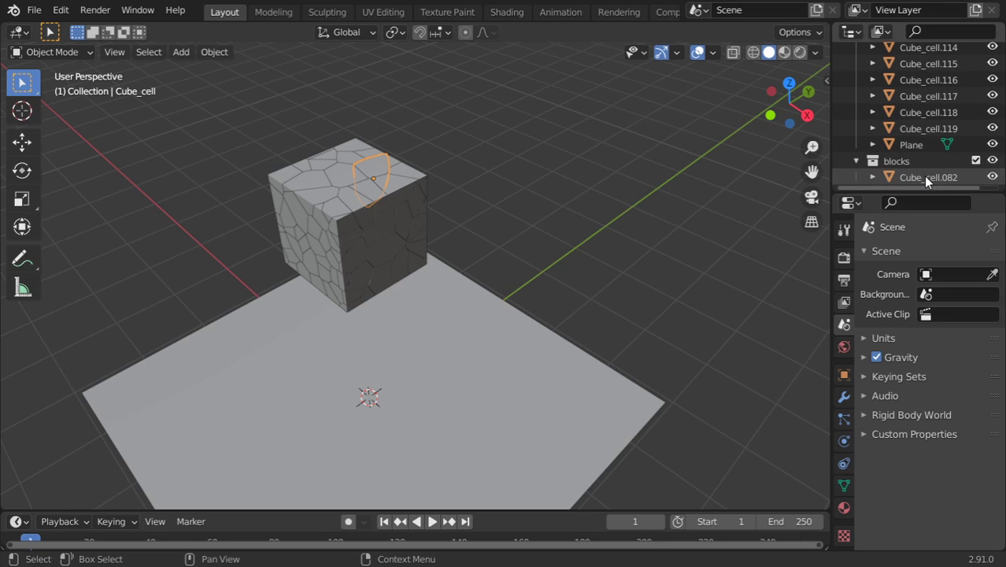
{"action": "left_click", "coordinate": [920, 126], "text": "shift"}
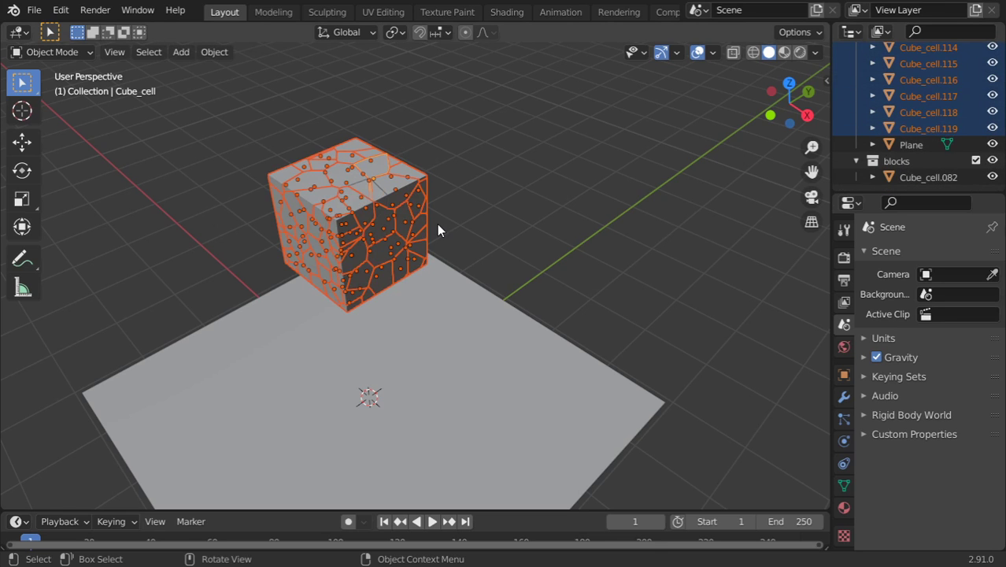
{"action": "key", "text": "m"}
{"action": "left_click", "coordinate": [376, 278]}
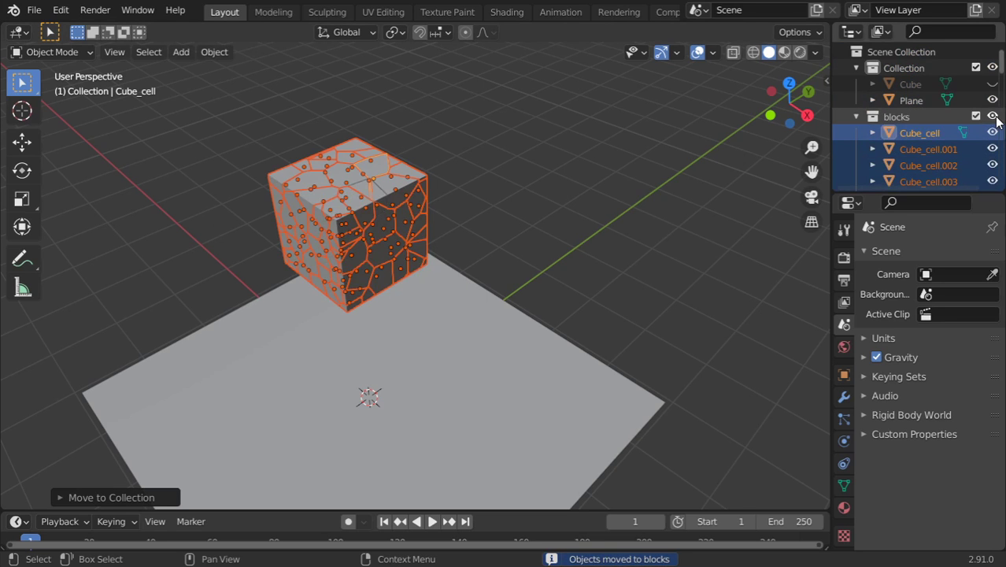
Toggle the blocks collection's visibility off and on to check its contents.
{"action": "left_click", "coordinate": [993, 116]}
{"action": "left_click", "coordinate": [992, 116]}
{"action": "left_click", "coordinate": [481, 366]}
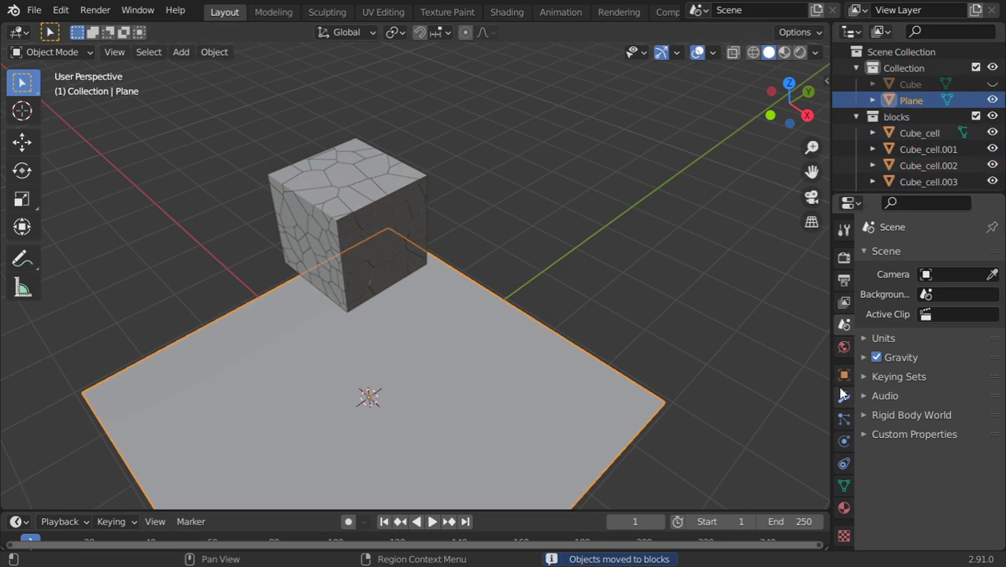
Give the plane Passive rigid body physics.
{"action": "left_click", "coordinate": [844, 463]}
{"action": "left_click", "coordinate": [844, 440]}
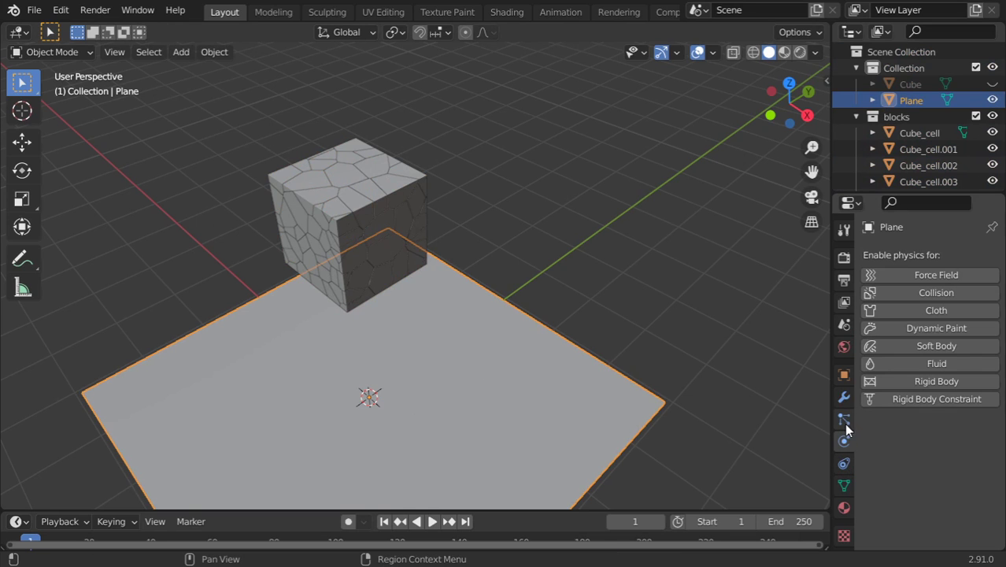
{"action": "left_click", "coordinate": [945, 381]}
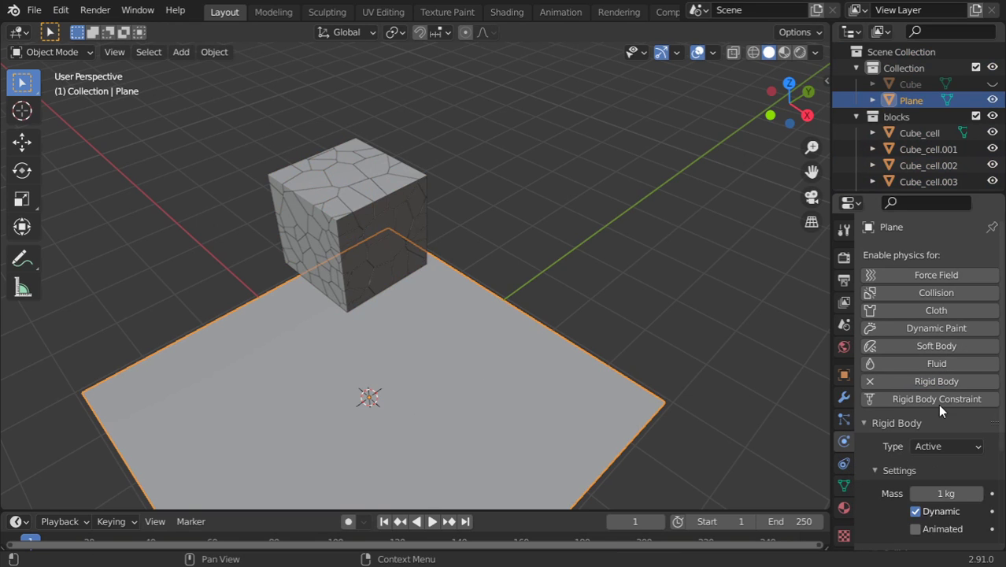
{"action": "left_click", "coordinate": [933, 446]}
{"action": "left_click", "coordinate": [933, 483]}
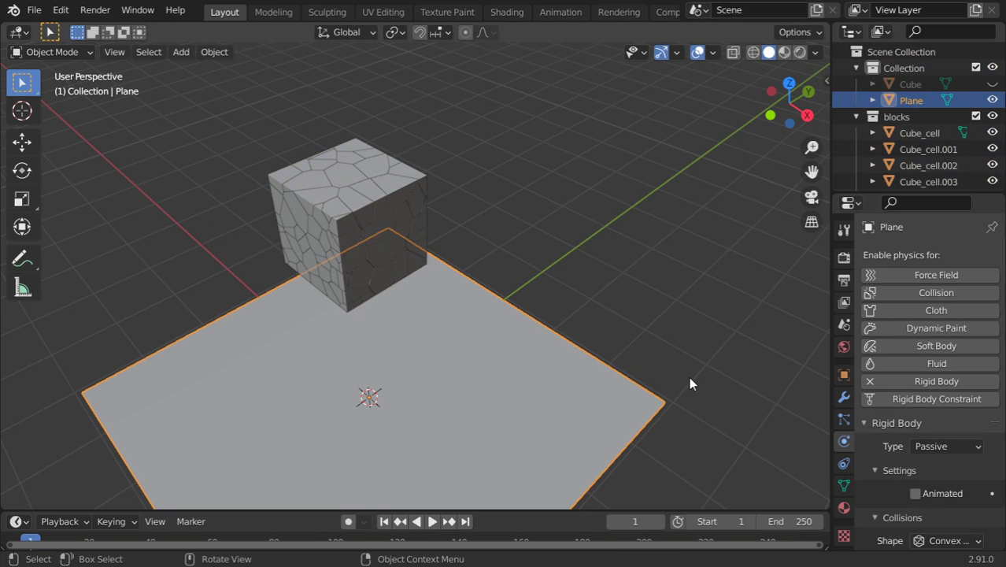
{"action": "scroll", "coordinate": [909, 464], "scroll_direction": "down", "scroll_amount": 3}
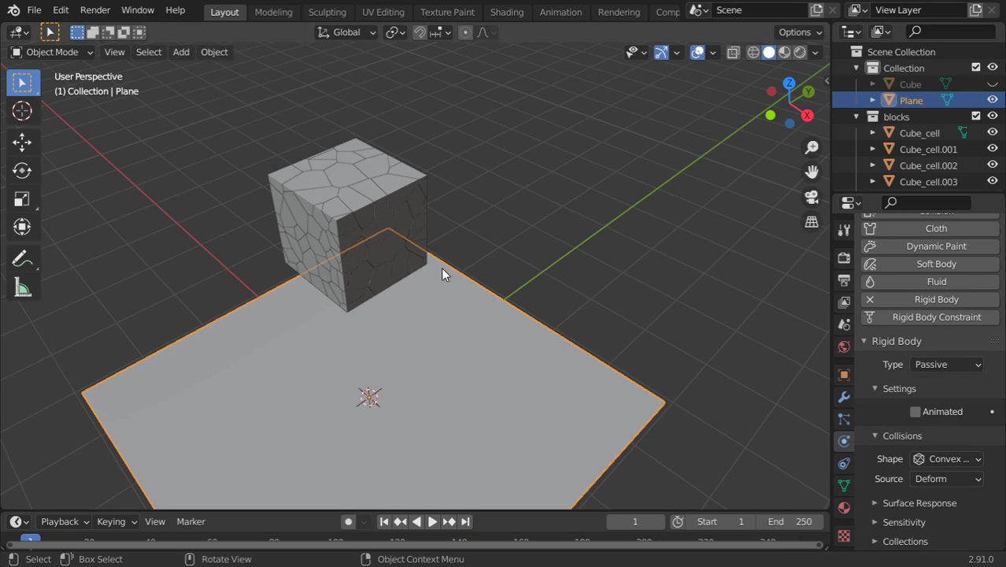
{"action": "left_click", "coordinate": [418, 177]}
{"action": "mouse_move", "coordinate": [440, 227]}
{"action": "middle_mouse_down"}
{"action": "mouse_move", "coordinate": [493, 183]}
{"action": "mouse_move", "coordinate": [407, 185]}
{"action": "middle_mouse_up"}
Add Active rigid body physics with 1 kg mass to Cube_cell.013.
{"action": "scroll", "coordinate": [407, 184], "scroll_direction": "up", "scroll_amount": 3}
{"action": "scroll", "coordinate": [438, 276], "scroll_direction": "up", "scroll_amount": 1}
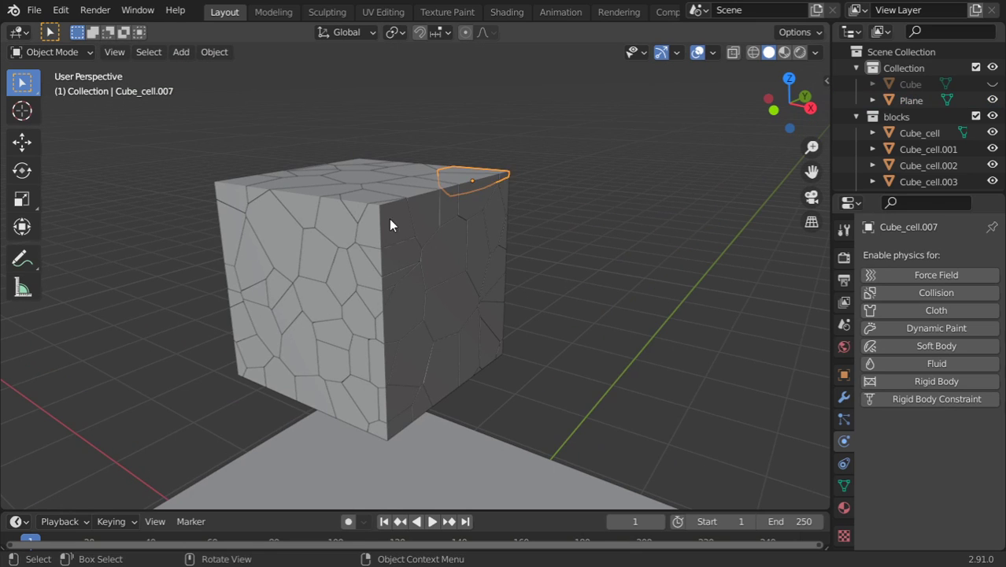
{"action": "left_click", "coordinate": [856, 117]}
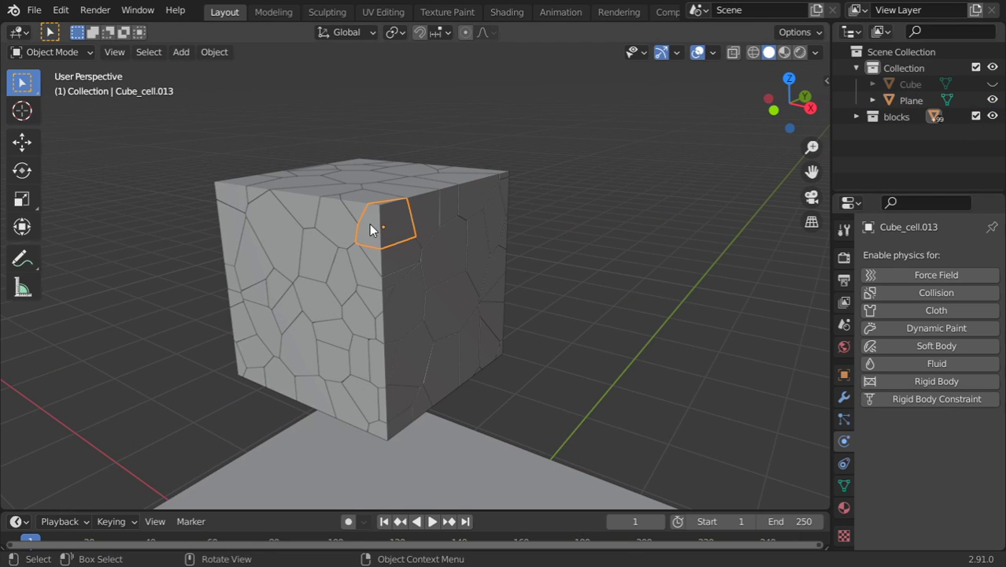
{"action": "left_click", "coordinate": [941, 381]}
{"action": "left_click", "coordinate": [933, 446]}
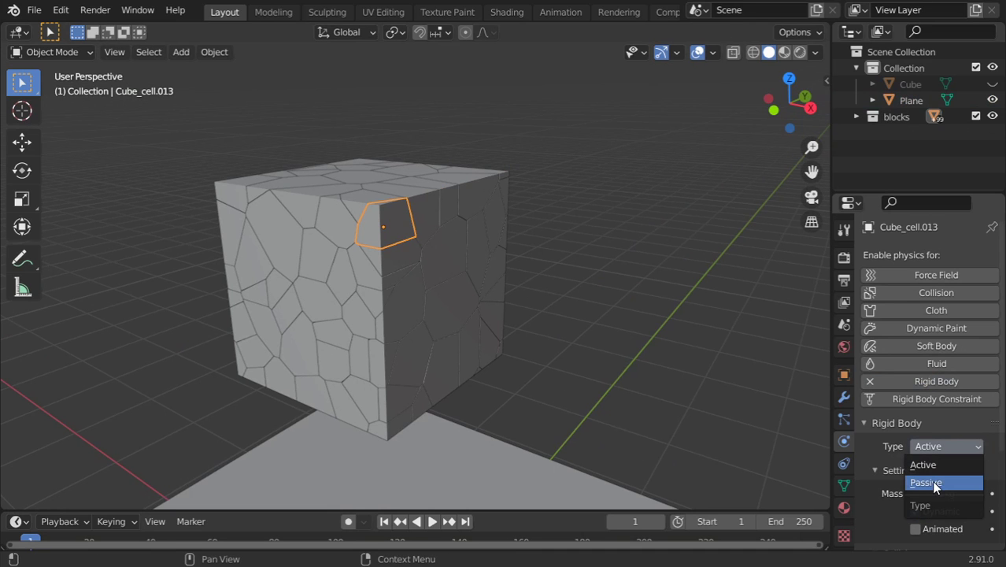
{"action": "left_click", "coordinate": [932, 466]}
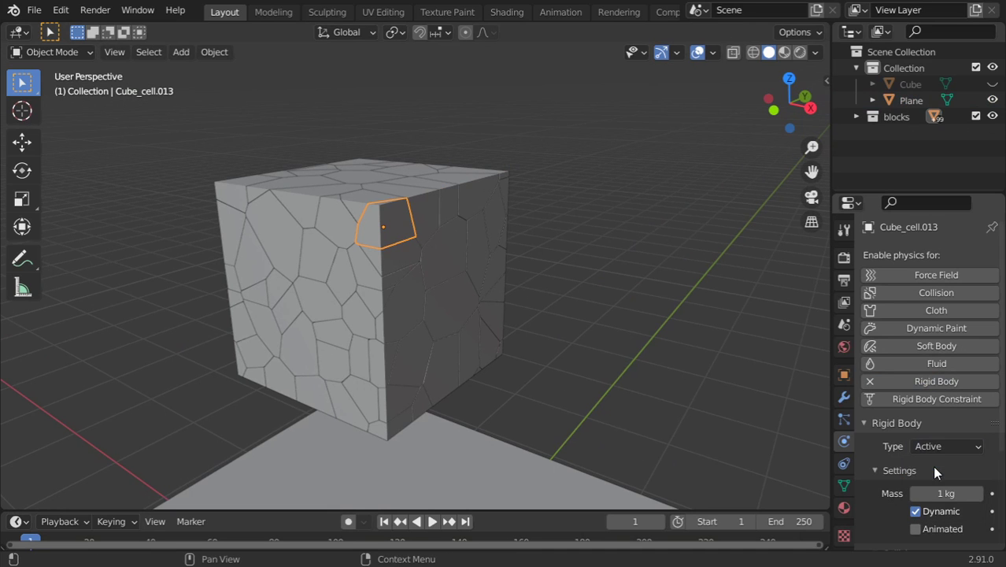
Select every object in blocks and copy Cube_cell.013's rigid body settings to them.
{"action": "right_click", "coordinate": [896, 116]}
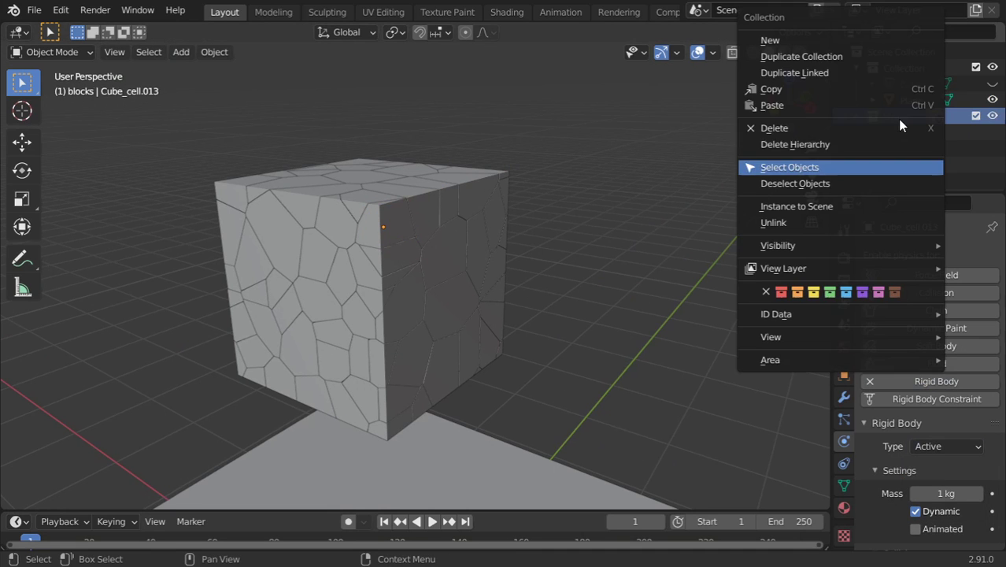
{"action": "left_click", "coordinate": [747, 169]}
{"action": "left_click", "coordinate": [198, 51]}
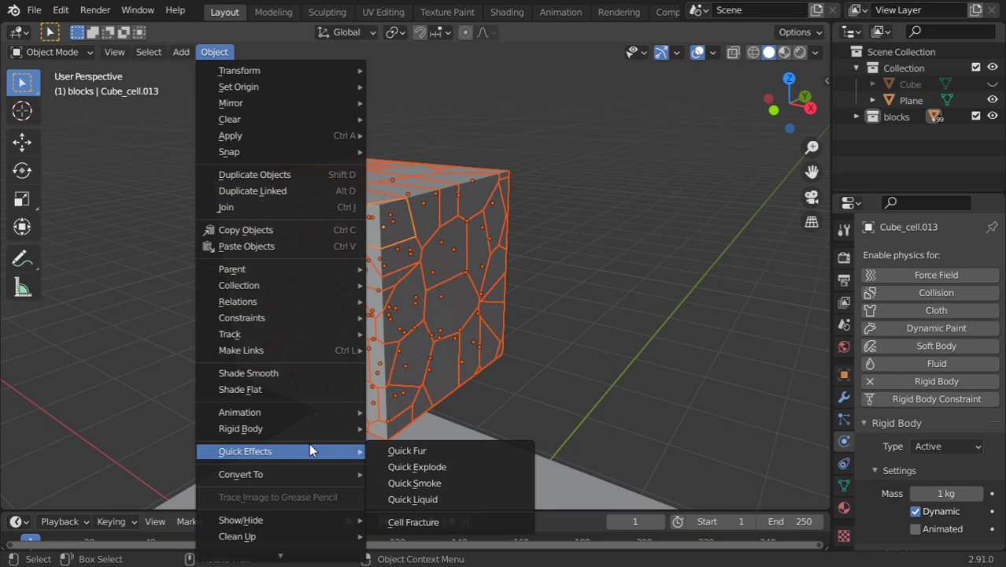
{"action": "mouse_move", "coordinate": [241, 428]}
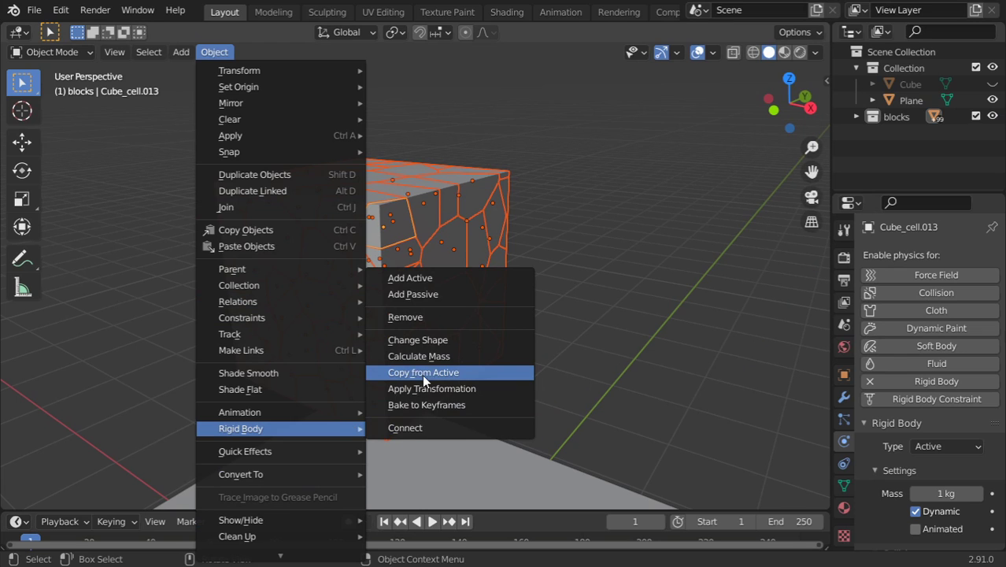
{"action": "left_click", "coordinate": [431, 378]}
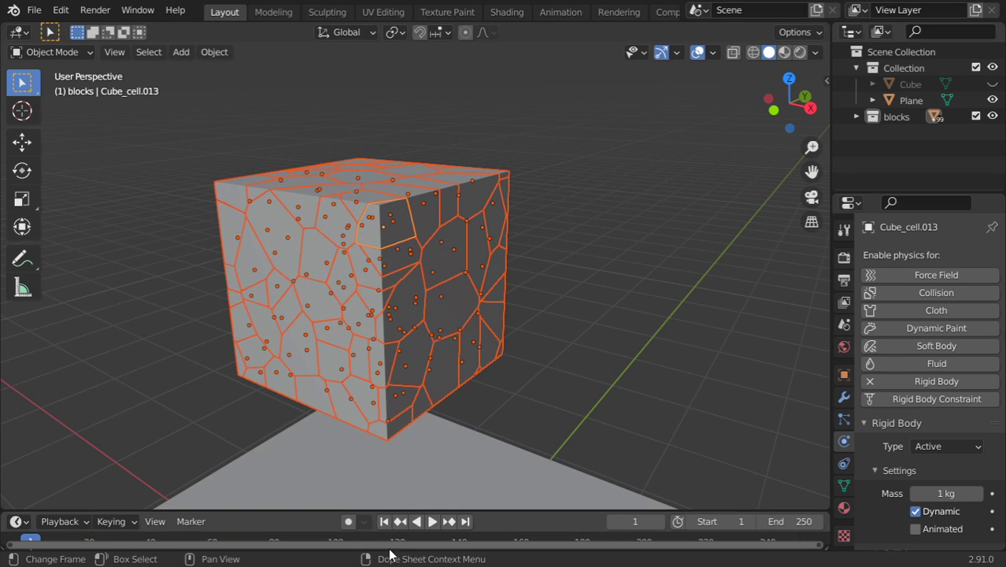
Change the scene's End frame from 250 to 100.
{"action": "left_click_drag", "start_coordinate": [380, 510], "coordinate": [380, 381]}
{"action": "type", "text": "100"}
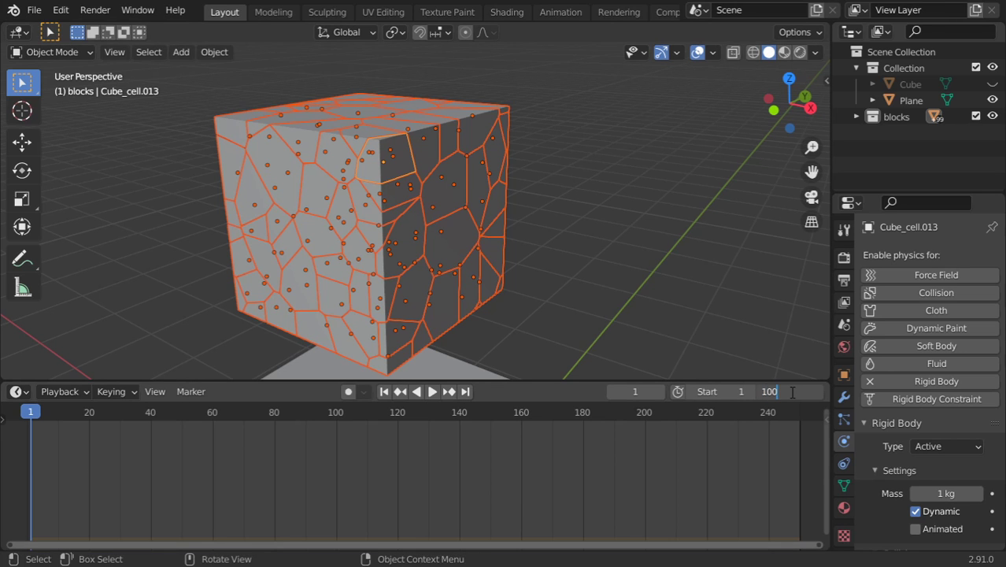
{"action": "key", "text": "Return"}
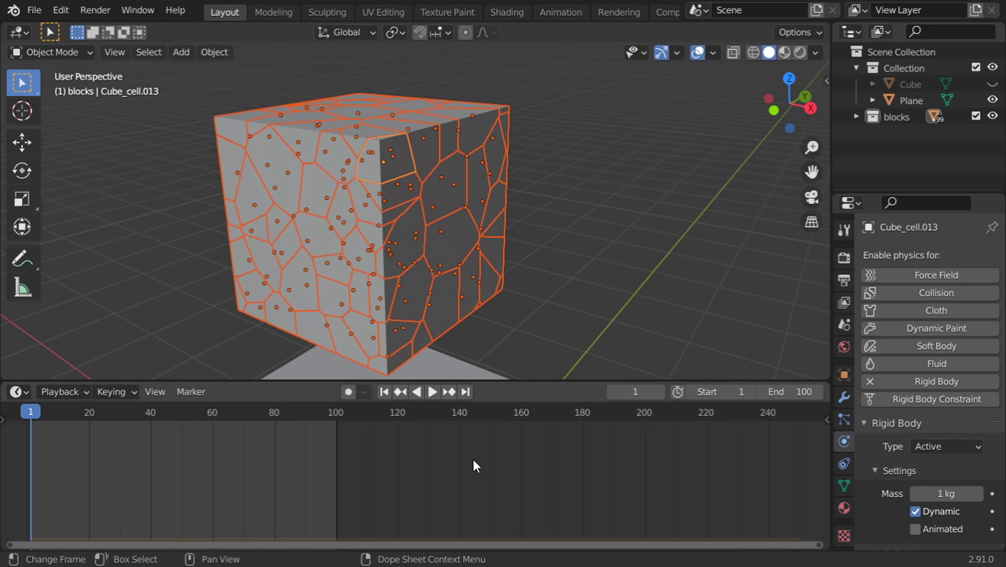
{"action": "key", "text": "Home"}
{"action": "left_click_drag", "start_coordinate": [435, 382], "coordinate": [435, 439]}
{"action": "mouse_move", "coordinate": [486, 369]}
{"action": "middle_mouse_down"}
{"action": "mouse_move", "coordinate": [428, 348]}
{"action": "mouse_move", "coordinate": [454, 209]}
{"action": "middle_mouse_up"}
{"action": "scroll", "coordinate": [437, 261], "scroll_direction": "down", "scroll_amount": 4}
{"action": "middle_click_drag", "start_coordinate": [438, 261], "coordinate": [428, 430]}
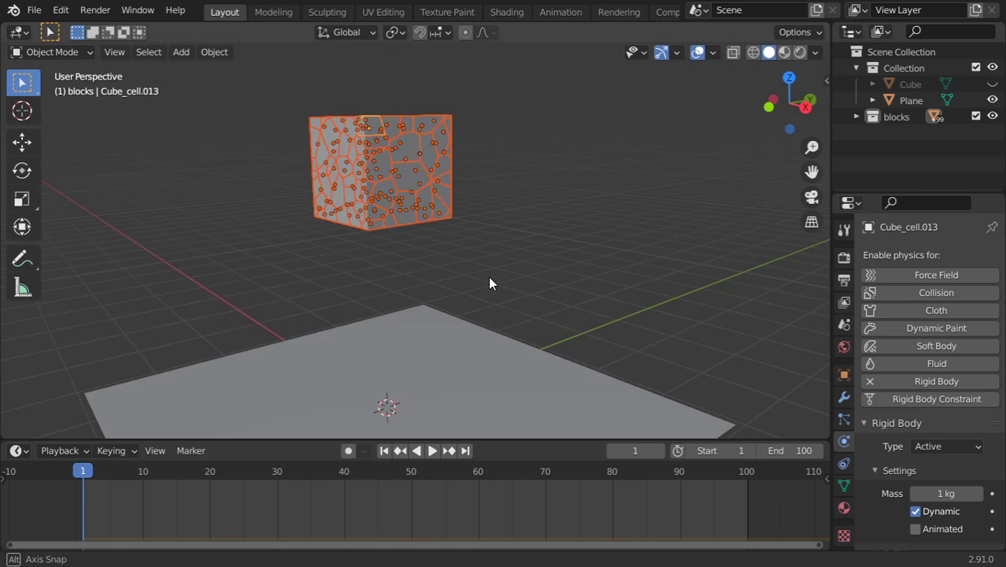
Replay the simulation from frame 1, orbit around the shattering cube, then select the Plane.
{"action": "left_click", "coordinate": [431, 450]}
{"action": "key", "text": "Escape"}
{"action": "left_click", "coordinate": [432, 450]}
{"action": "scroll", "coordinate": [383, 236], "scroll_direction": "up", "scroll_amount": 3}
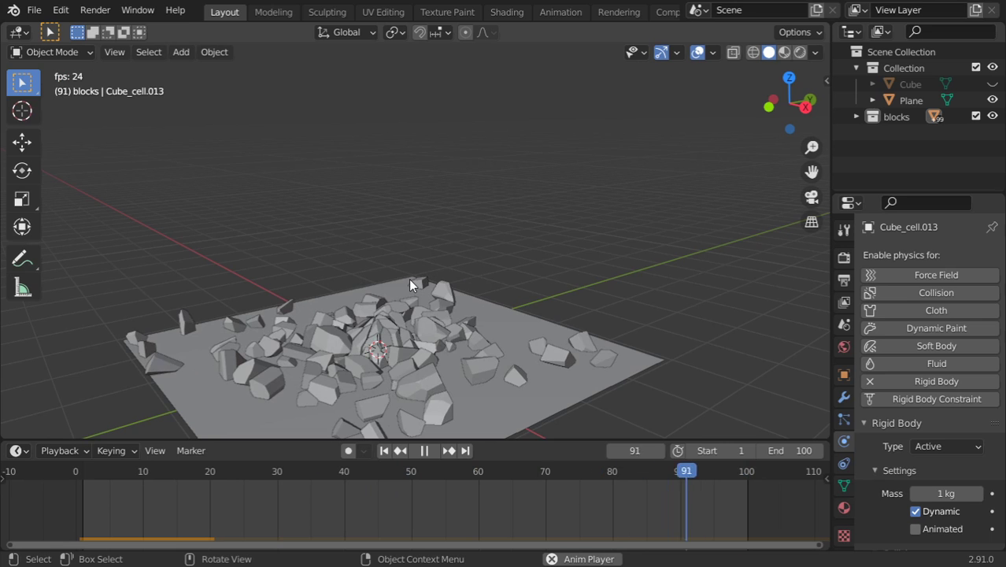
{"action": "middle_click_drag", "start_coordinate": [540, 323], "coordinate": [382, 334]}
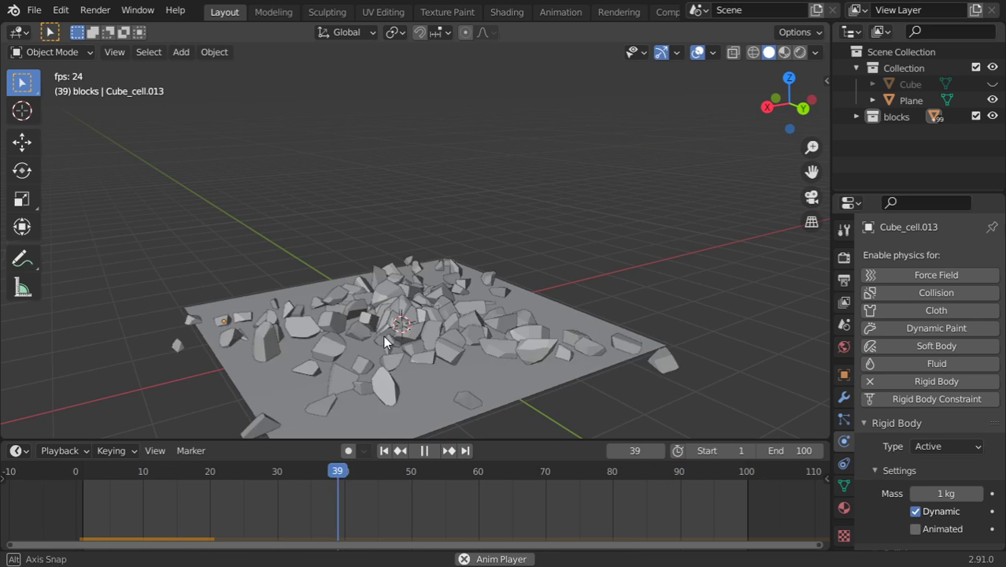
{"action": "left_click", "coordinate": [473, 407]}
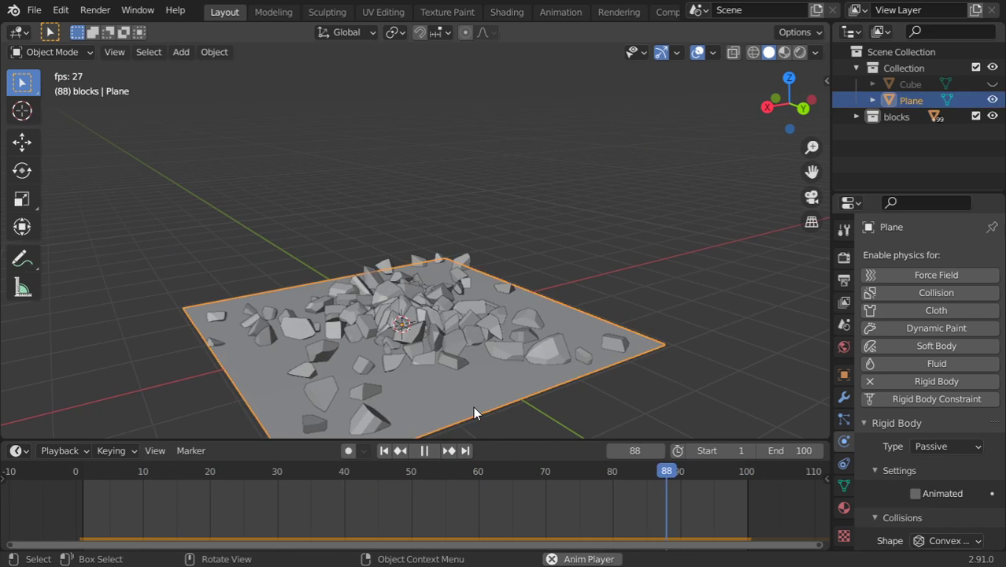
Scale the plane up by 3 and apply its scale.
{"action": "type", "text": "s3"}
{"action": "key", "text": "Return"}
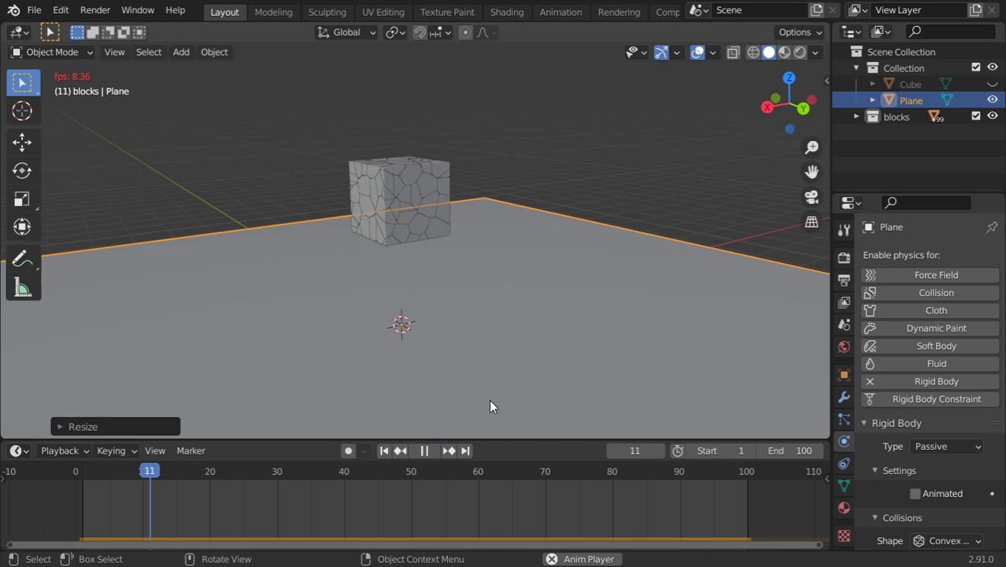
{"action": "key", "text": "ctrl+a"}
{"action": "left_click", "coordinate": [488, 399]}
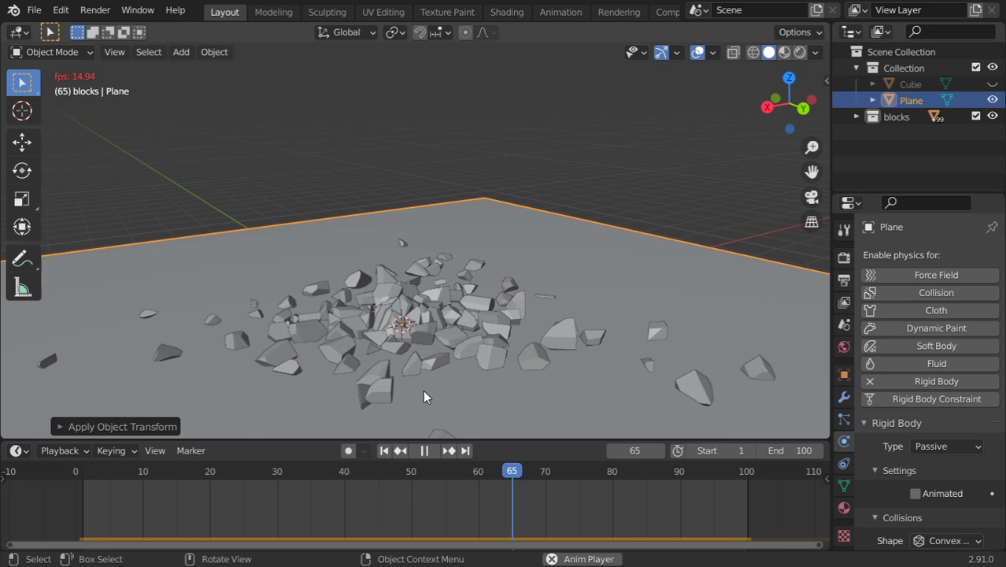
Orbit from low and high angles to inspect the debris scattered across the enlarged plane.
{"action": "mouse_move", "coordinate": [425, 390]}
{"action": "middle_mouse_down"}
{"action": "mouse_move", "coordinate": [555, 314]}
{"action": "mouse_move", "coordinate": [479, 339]}
{"action": "middle_mouse_up"}
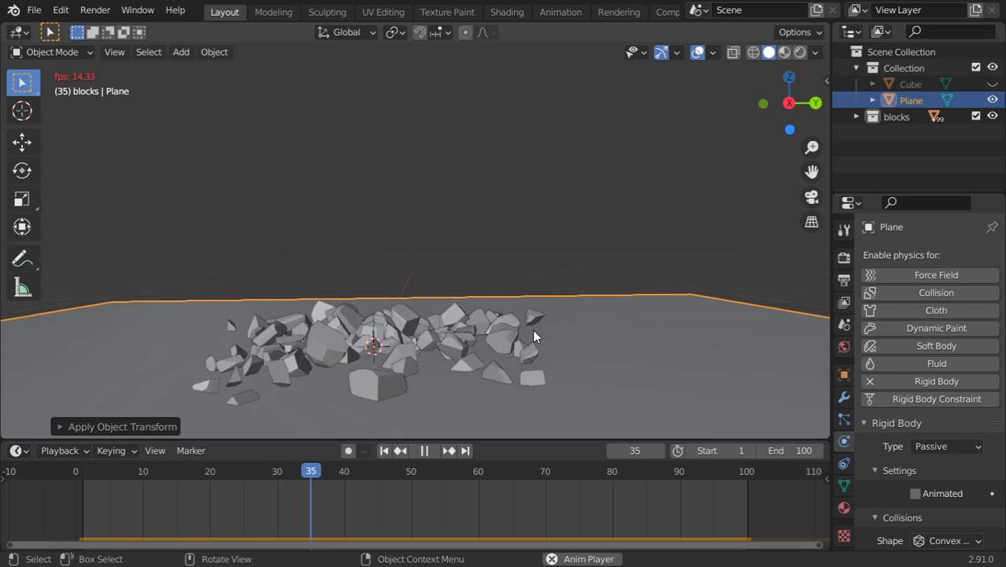
{"action": "mouse_move", "coordinate": [567, 352]}
{"action": "middle_mouse_down"}
{"action": "mouse_move", "coordinate": [504, 376]}
{"action": "mouse_move", "coordinate": [544, 309]}
{"action": "mouse_move", "coordinate": [468, 366]}
{"action": "mouse_move", "coordinate": [488, 333]}
{"action": "middle_mouse_up"}
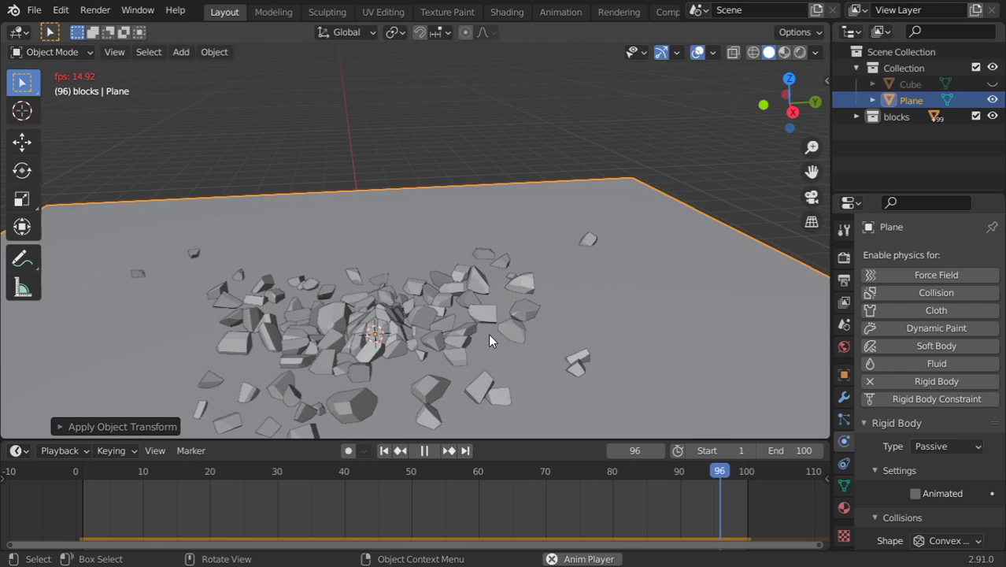
{"action": "scroll", "coordinate": [488, 333], "scroll_direction": "down", "scroll_amount": 3}
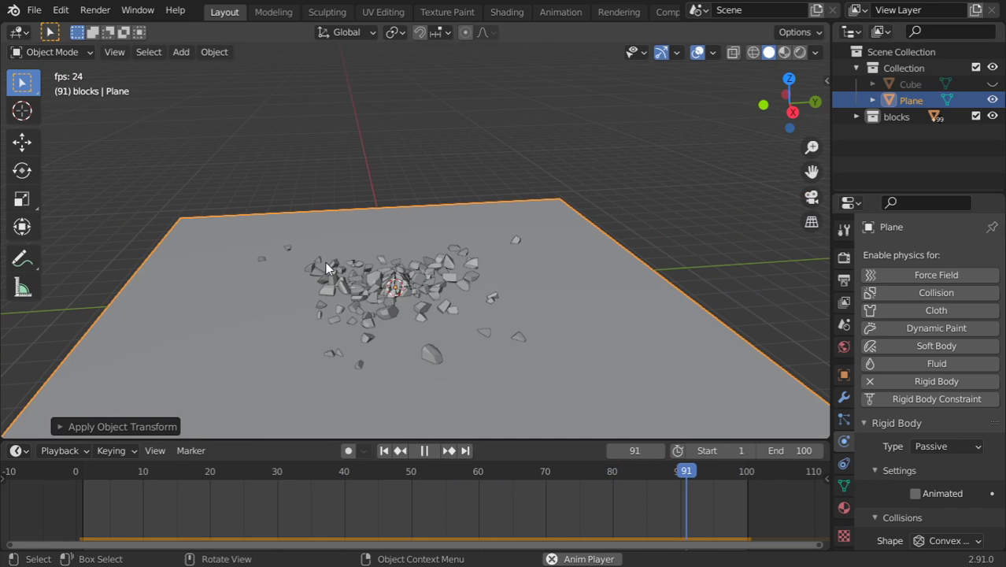
{"action": "scroll", "coordinate": [434, 288], "scroll_direction": "up", "scroll_amount": 3}
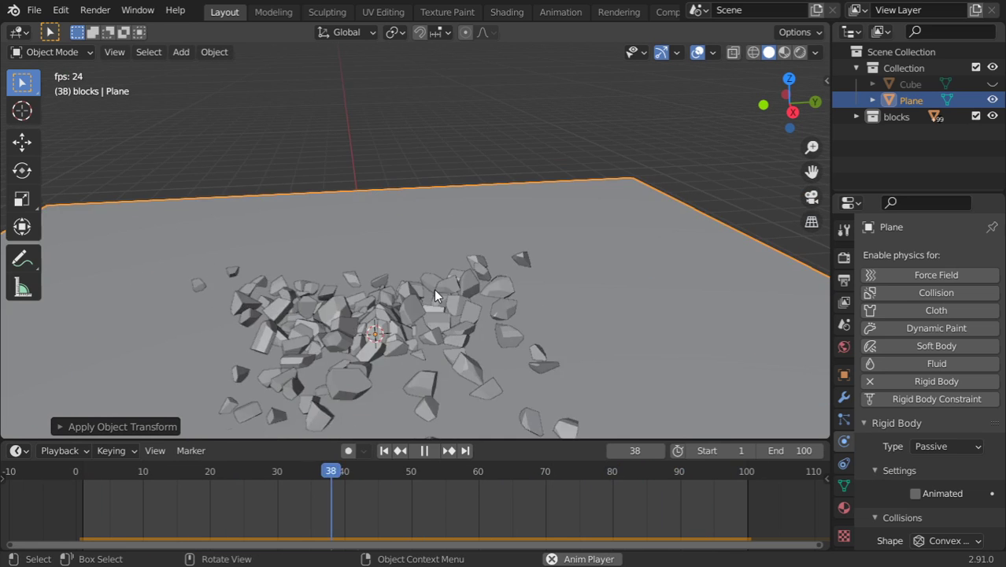
{"action": "middle_click_drag", "start_coordinate": [434, 288], "coordinate": [355, 386]}
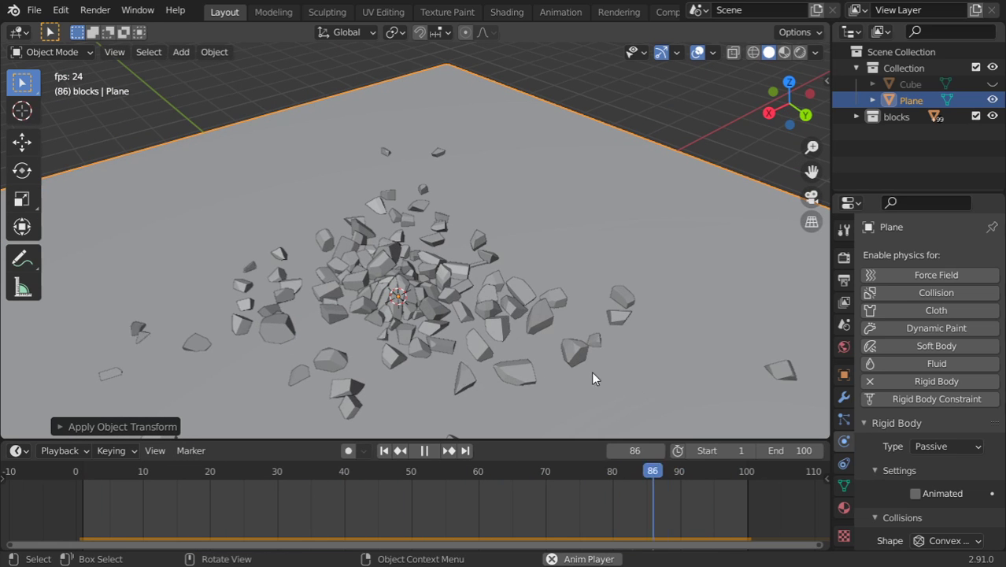